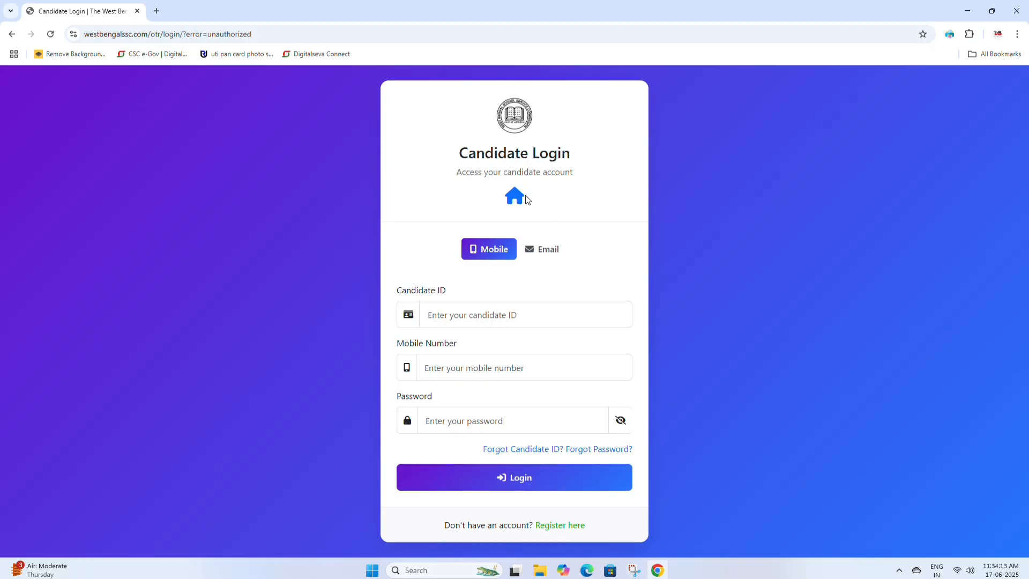
# - Go from the candidate login page to the commission's home page and open the One Time Registration form
pyautogui.click(513, 198)
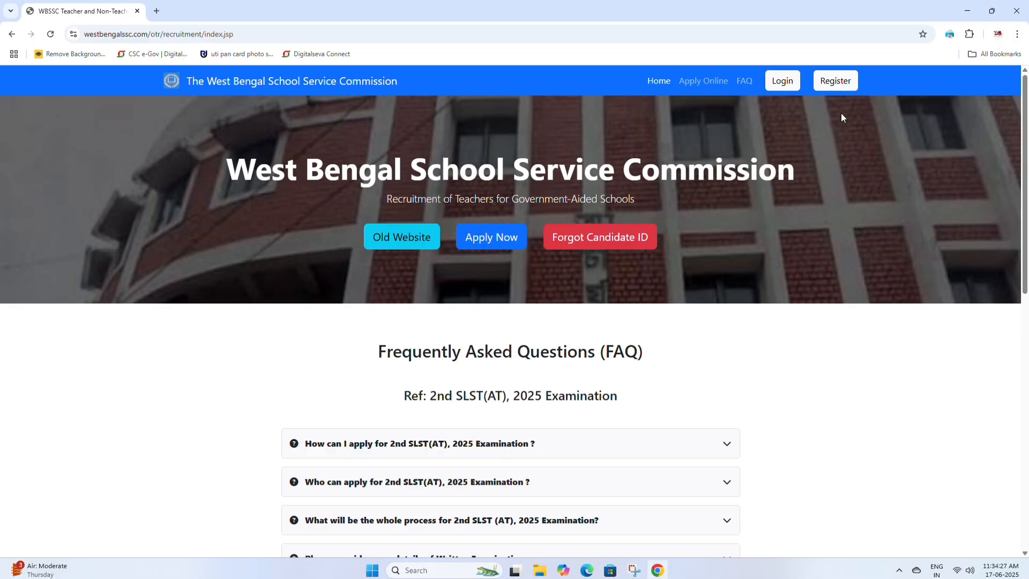
pyautogui.click(840, 84)
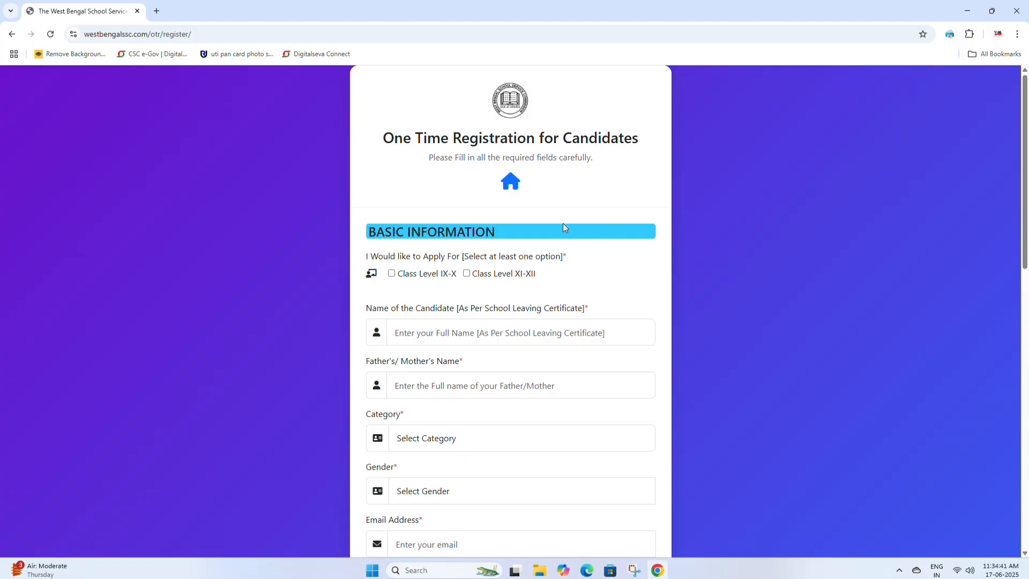
# - Choose Class Level IX-X as the level to apply for, trying Class Level XI-XII as well and clearing it again
pyautogui.scroll(-1, 564, 227)
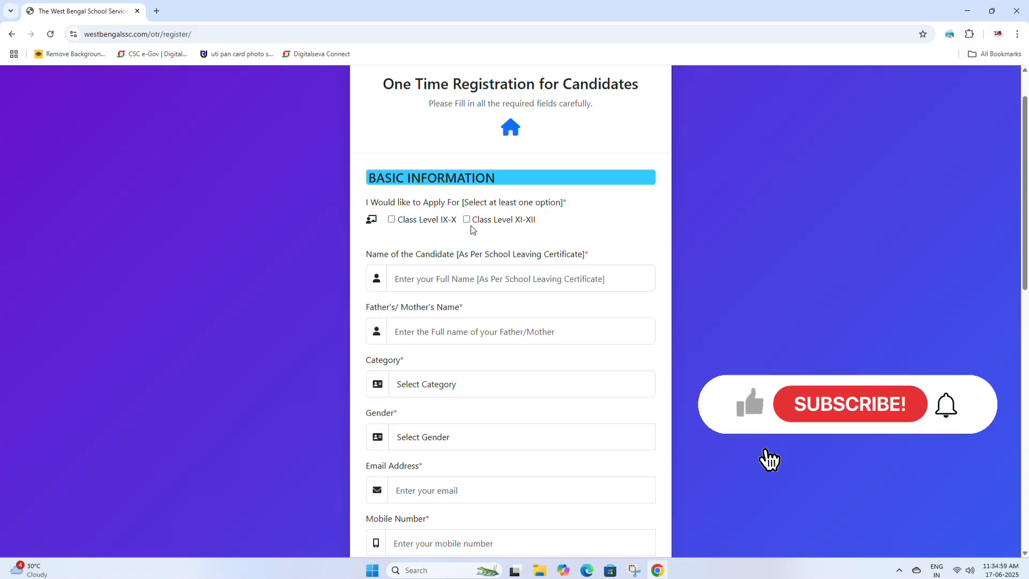
pyautogui.click(391, 219)
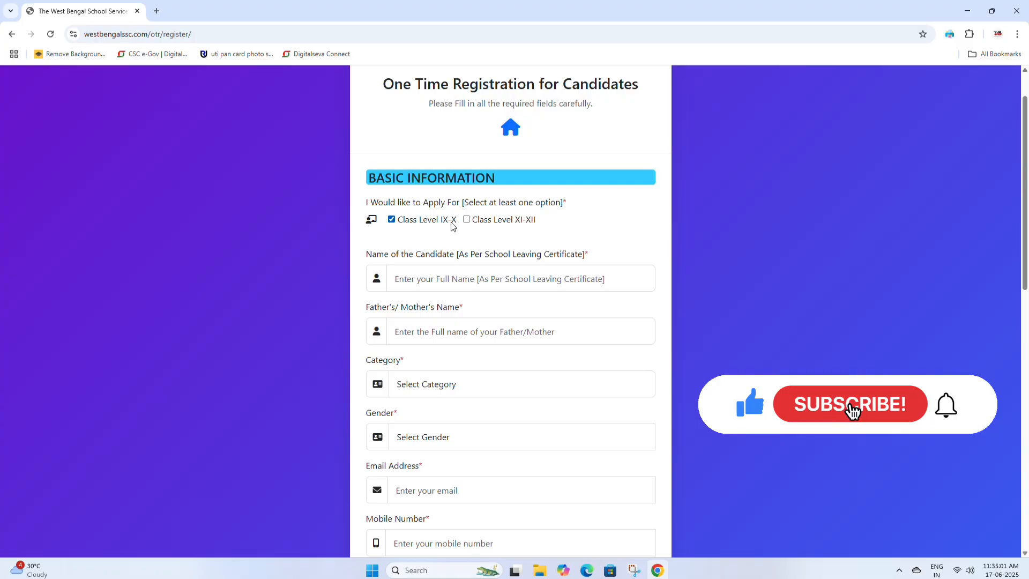
pyautogui.click(466, 219)
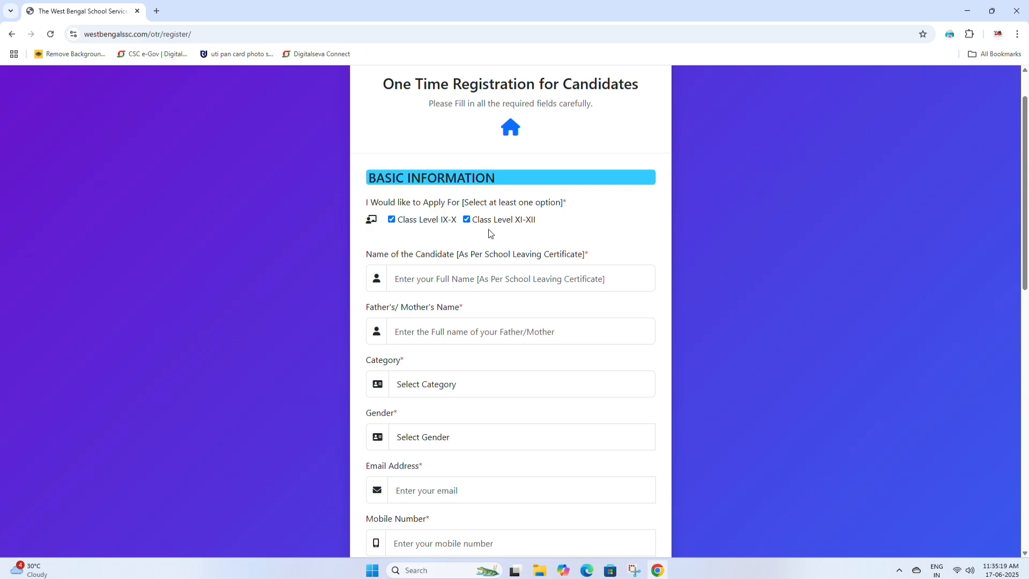
pyautogui.click(467, 220)
# - Set the candidate's category to OBC-A and the gender to MALE
pyautogui.scroll(-2, 506, 234)
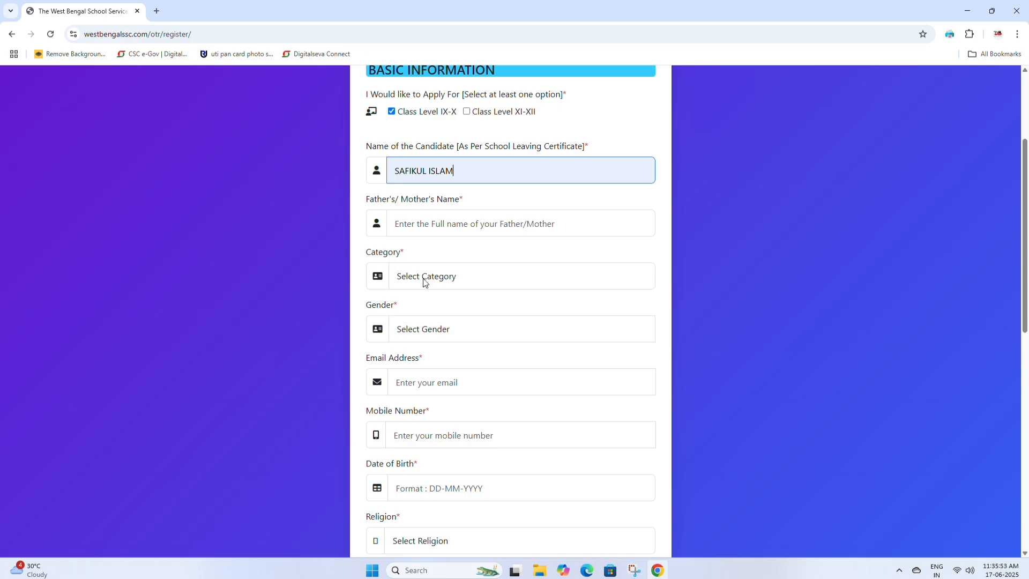
pyautogui.click(437, 276)
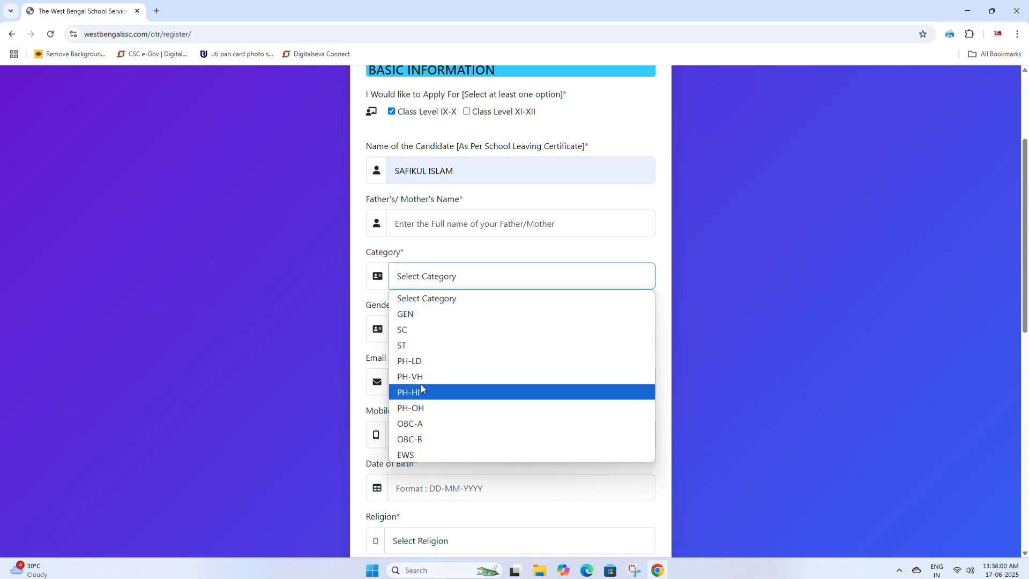
pyautogui.click(421, 425)
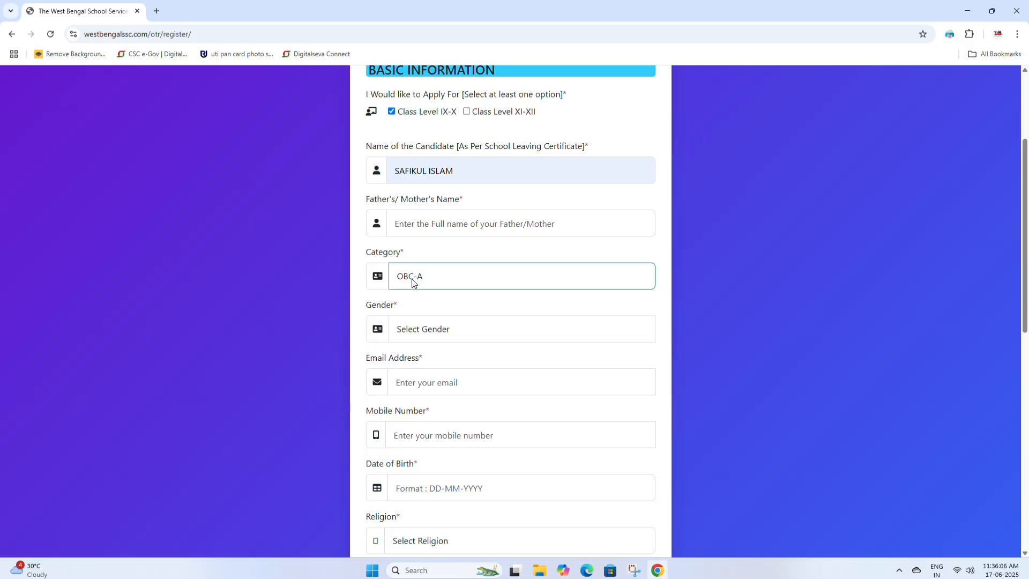
pyautogui.click(447, 332)
pyautogui.click(425, 367)
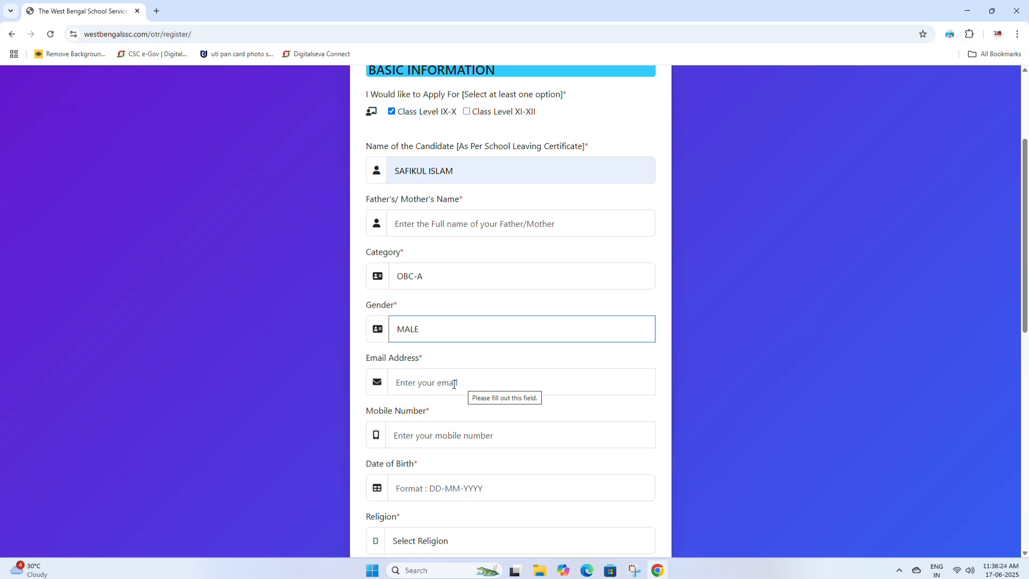
# - Fill in the candidate's date of birth using the calendar and set the religion to ISLAM
pyautogui.scroll(-3, 454, 384)
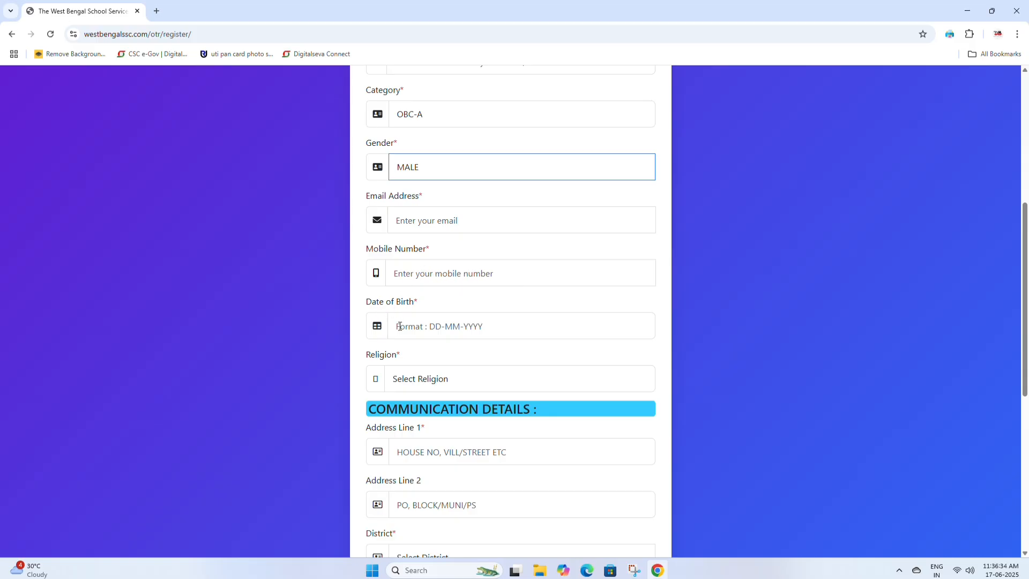
pyautogui.click(450, 324)
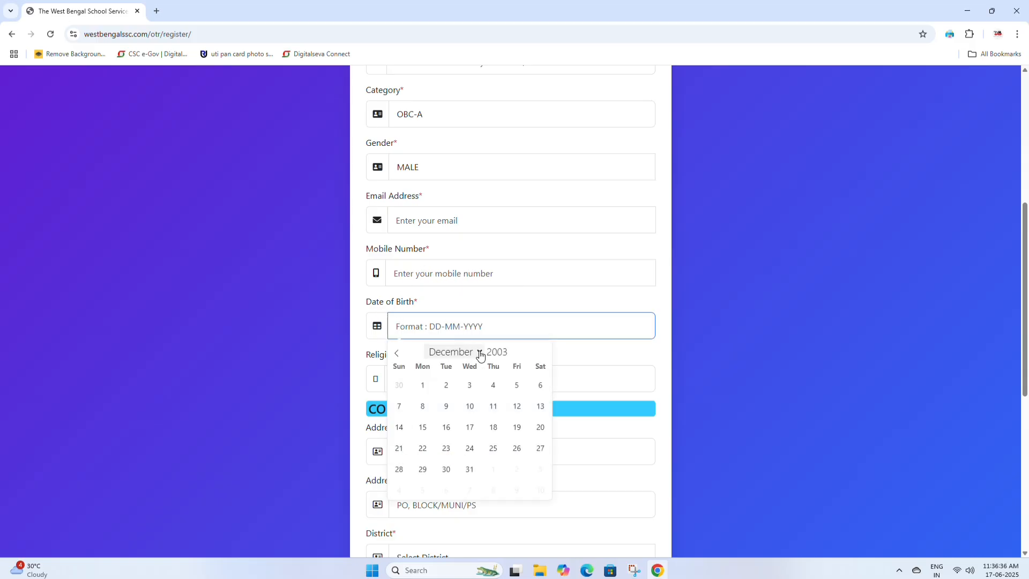
pyautogui.click(498, 351)
pyautogui.doubleClick(498, 351)
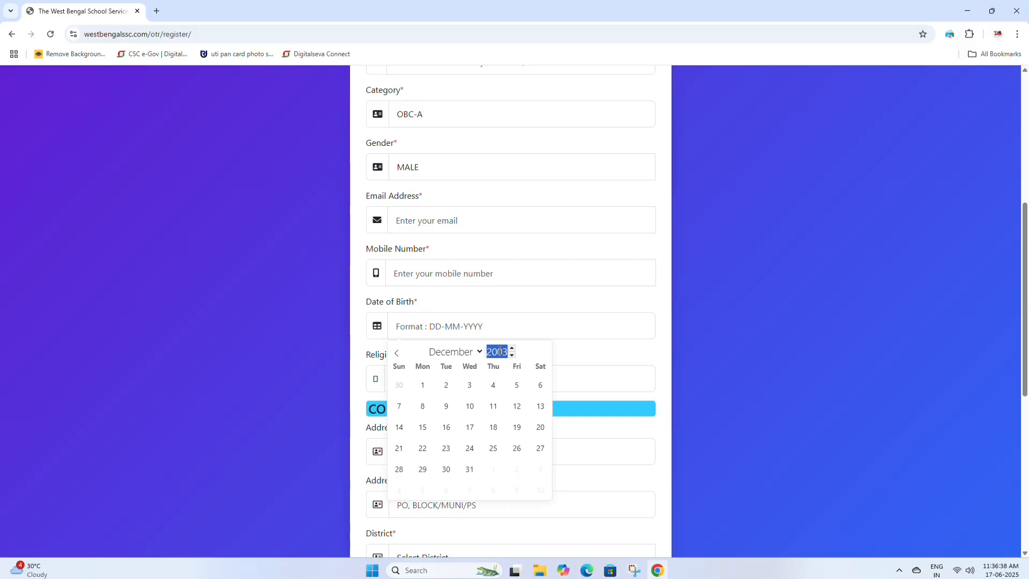
pyautogui.write('1993')
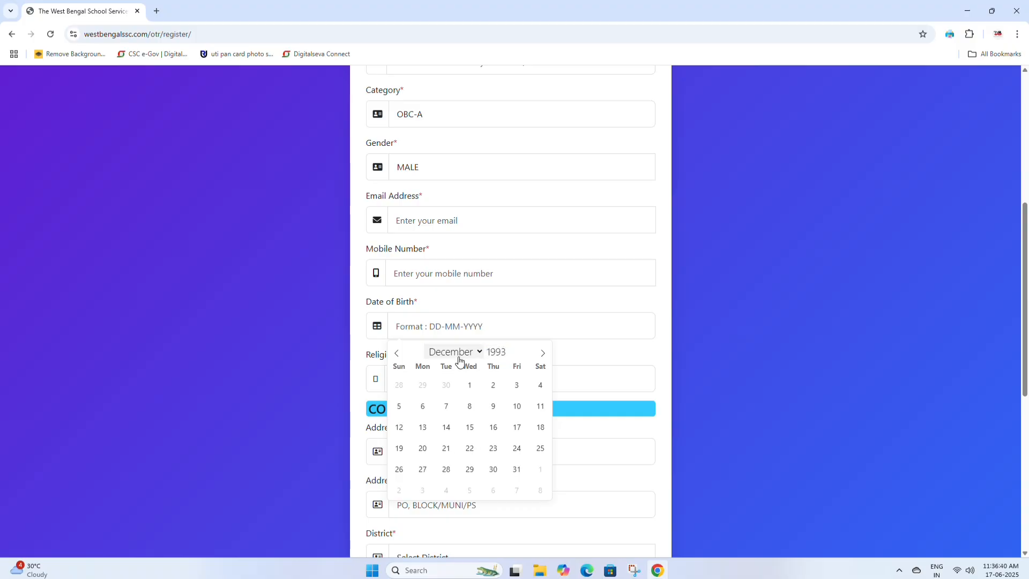
pyautogui.click(458, 358)
pyautogui.click(449, 133)
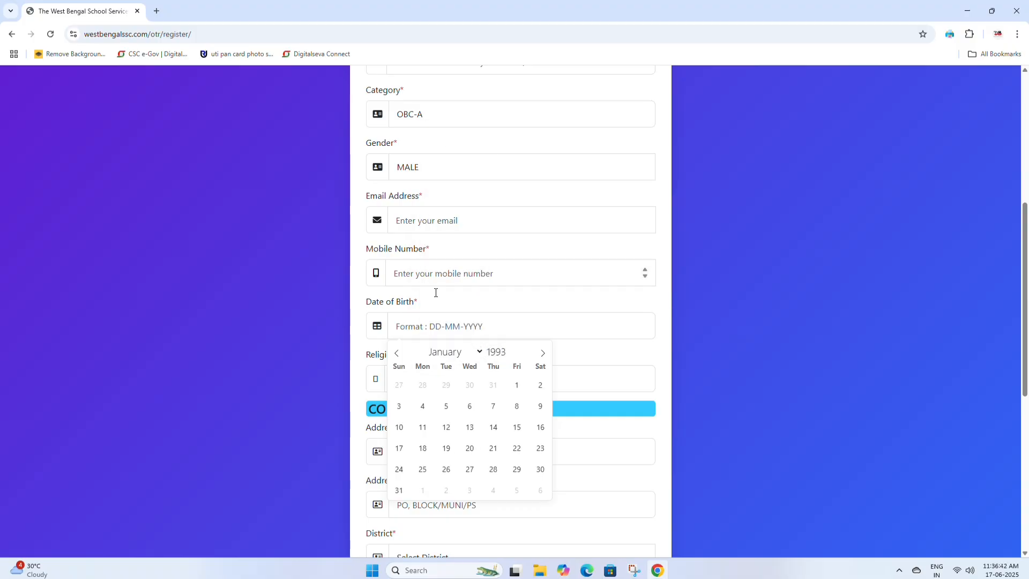
pyautogui.click(541, 385)
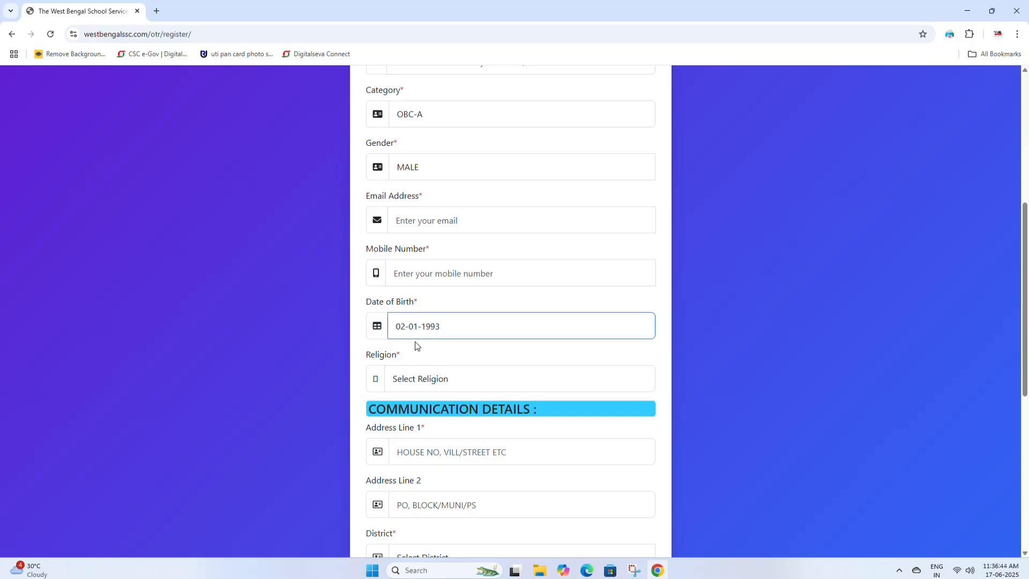
pyautogui.click(430, 380)
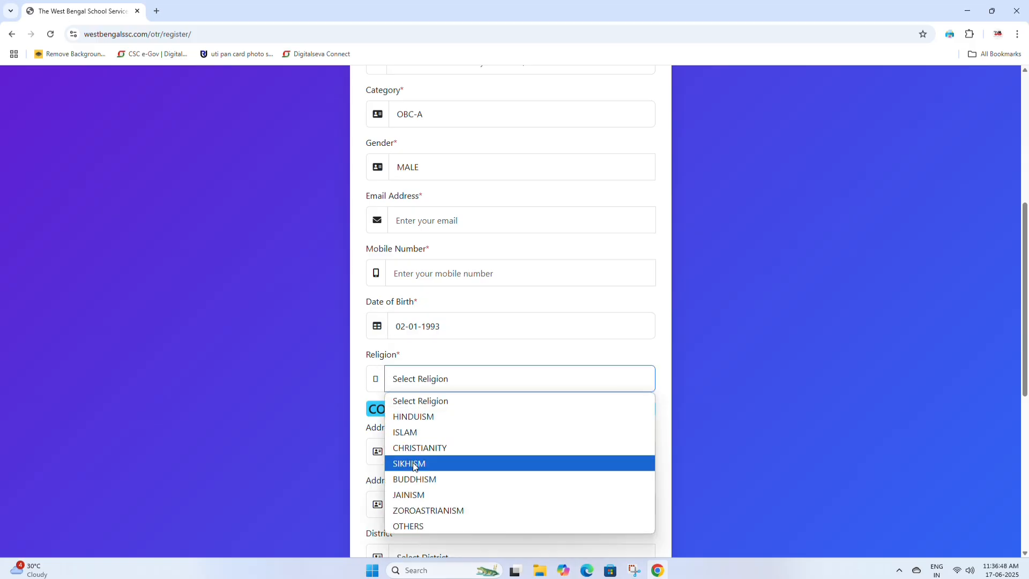
pyautogui.click(414, 432)
# - In the communication details, set the district to DAKSHIN DINAJPUR and fill in the postal PIN code
pyautogui.scroll(-1, 430, 379)
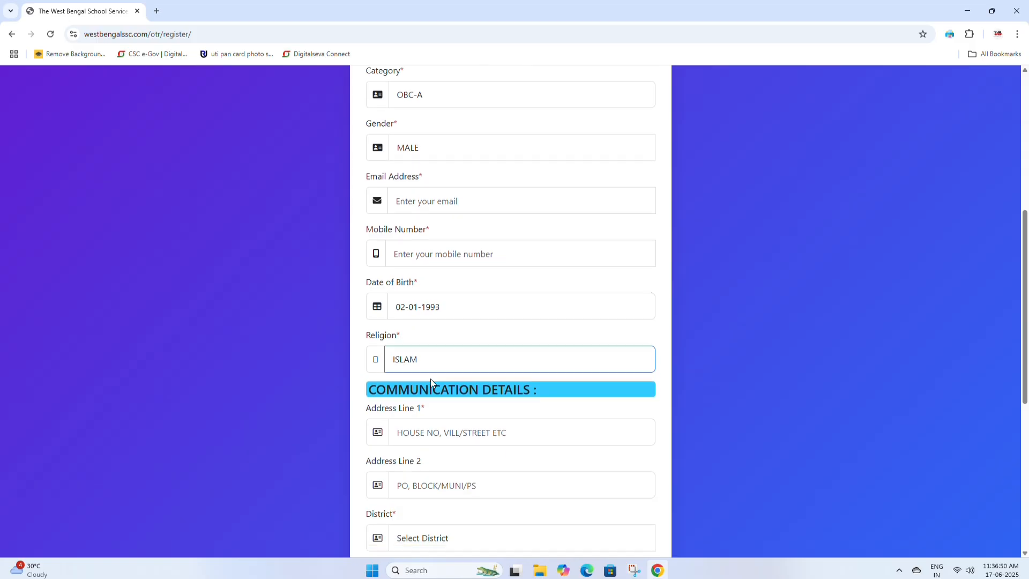
pyautogui.scroll(-4, 430, 378)
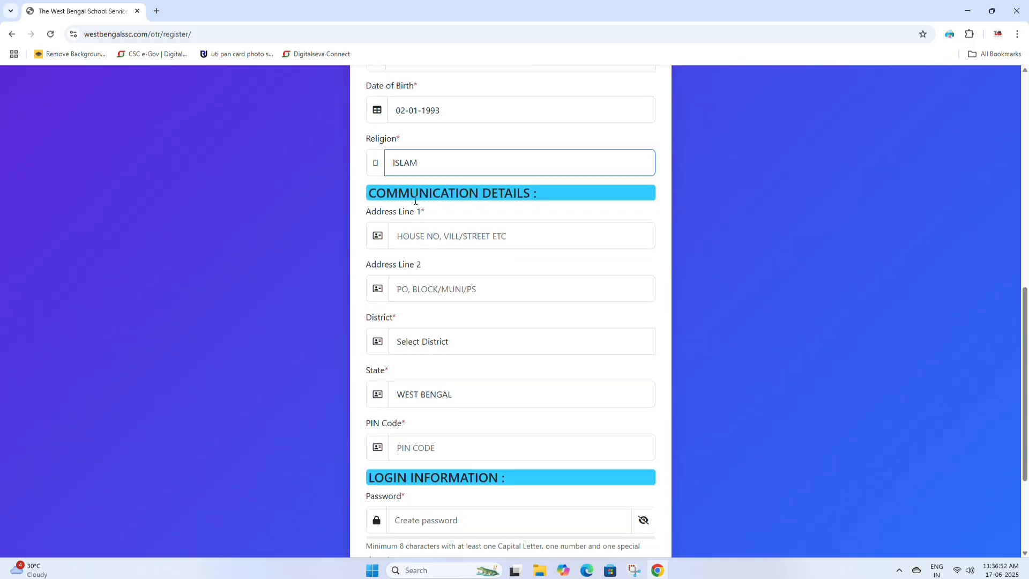
pyautogui.scroll(-1, 501, 220)
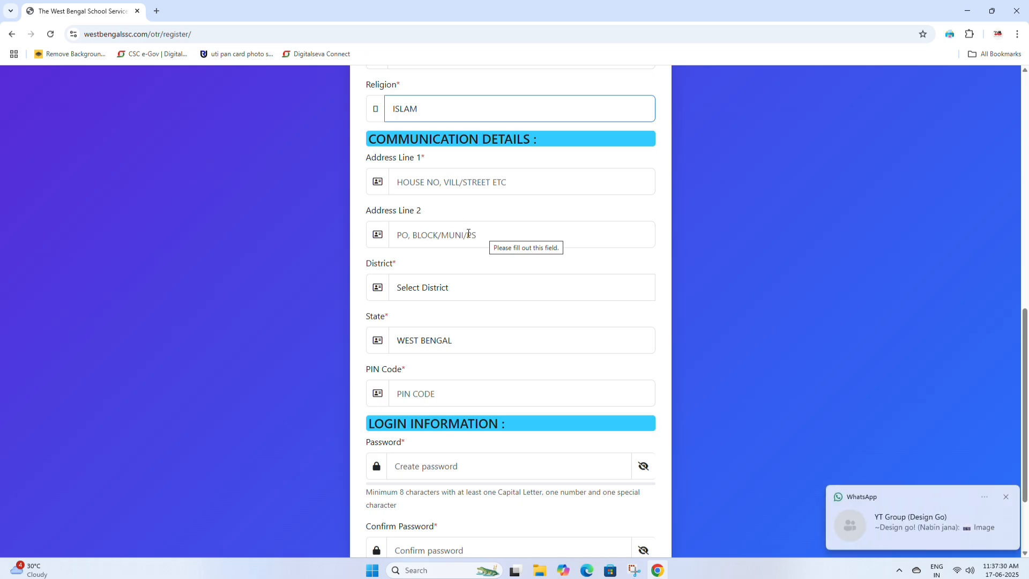
pyautogui.scroll(-1, 468, 234)
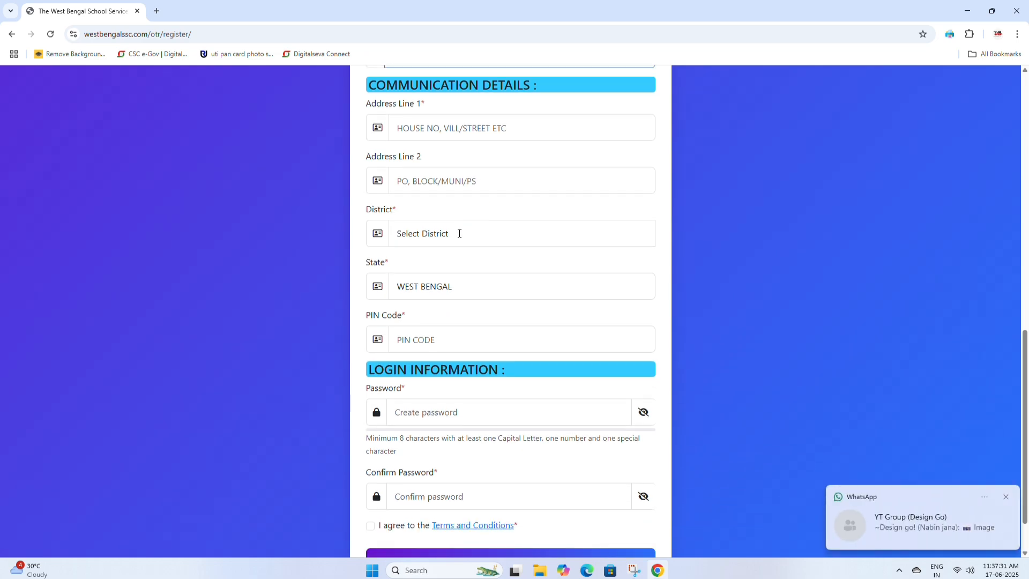
pyautogui.click(462, 237)
pyautogui.click(444, 365)
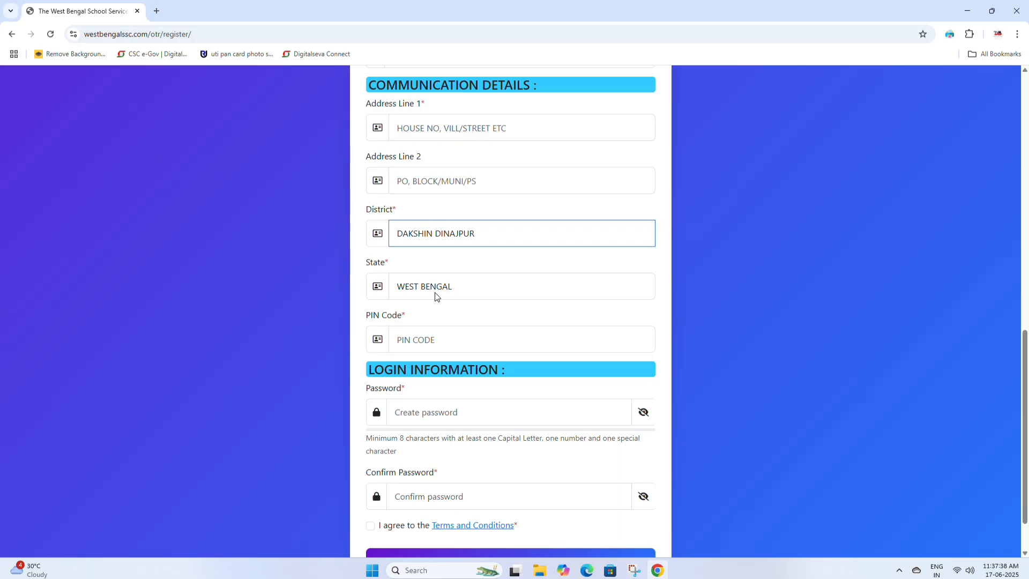
pyautogui.click(408, 341)
pyautogui.write('733178')
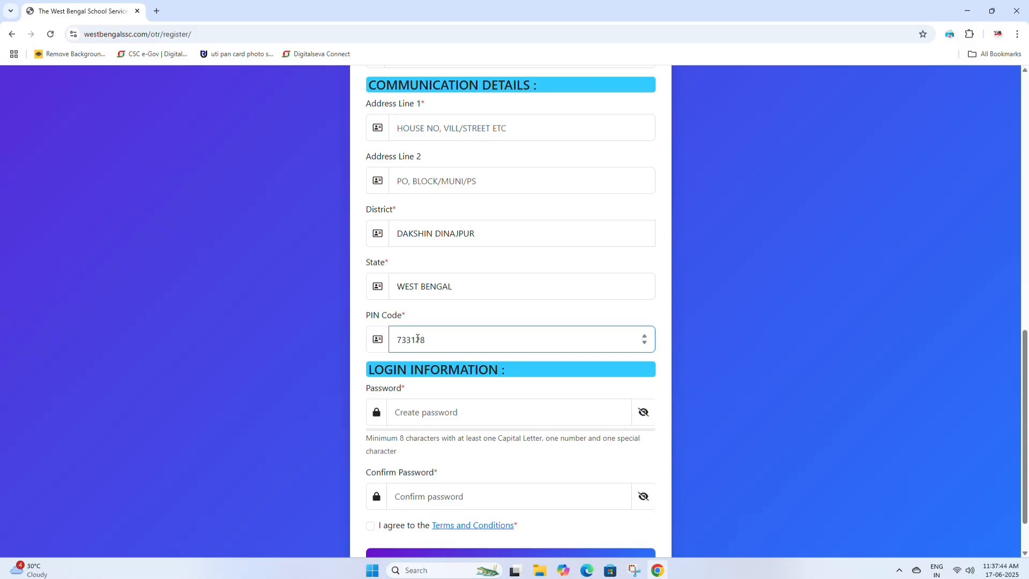
# - Go through the login information to the password confirmation field and agree to the Terms and Conditions
pyautogui.scroll(-1, 471, 344)
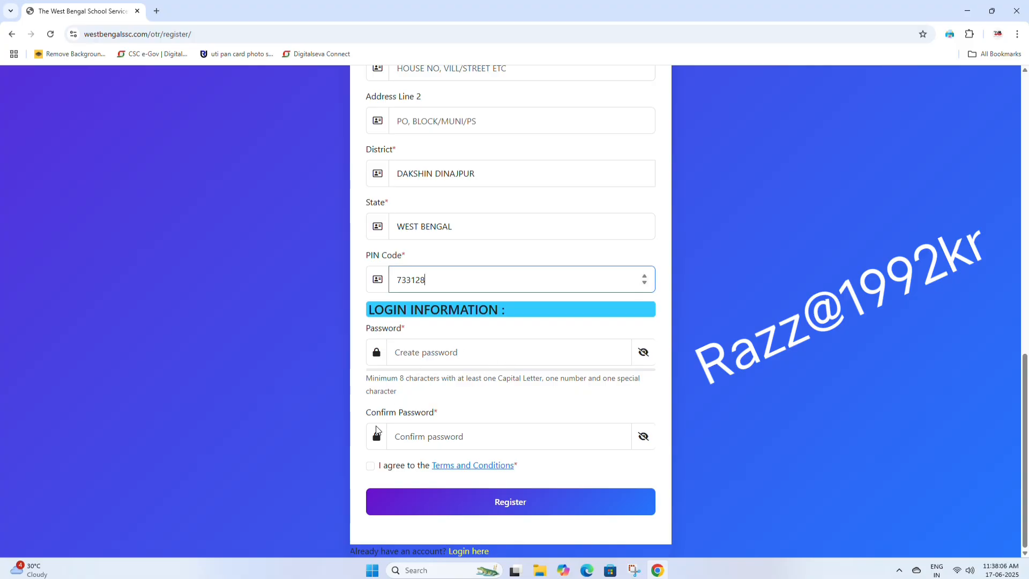
pyautogui.click(423, 437)
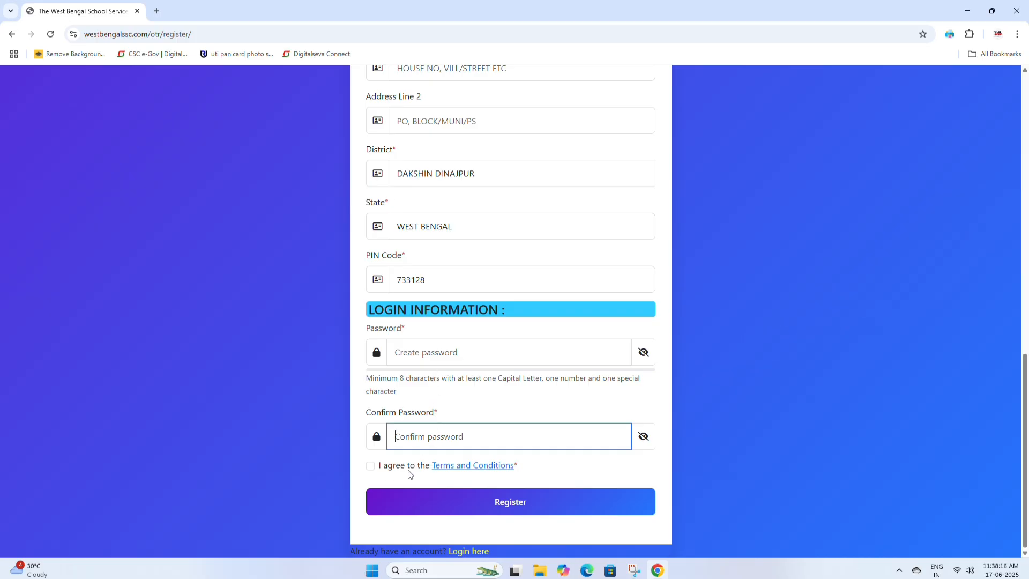
pyautogui.click(371, 466)
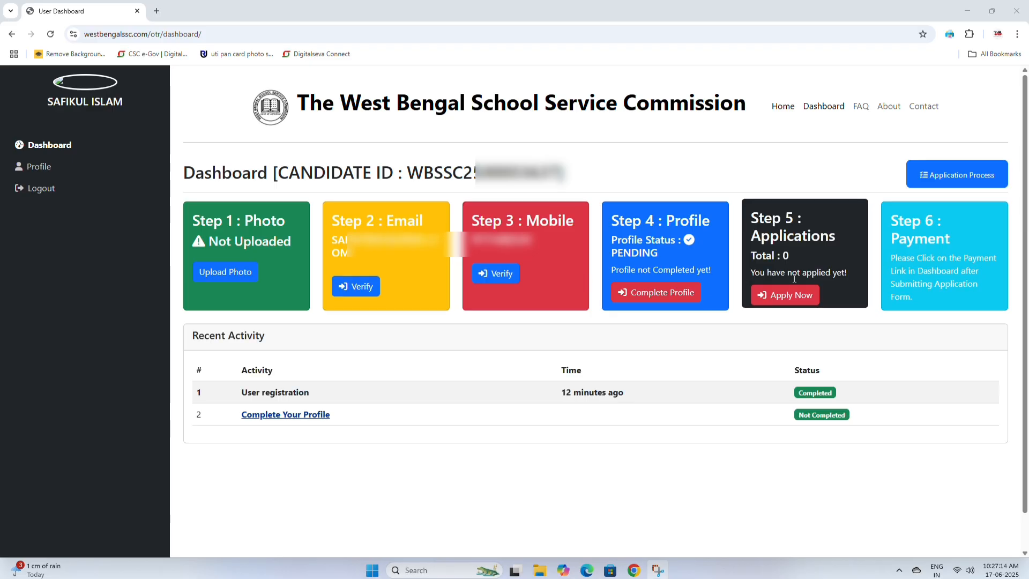
# - Open the photo upload page from Step 1 of the dashboard and review the image format and file size requirement
pyautogui.click(222, 275)
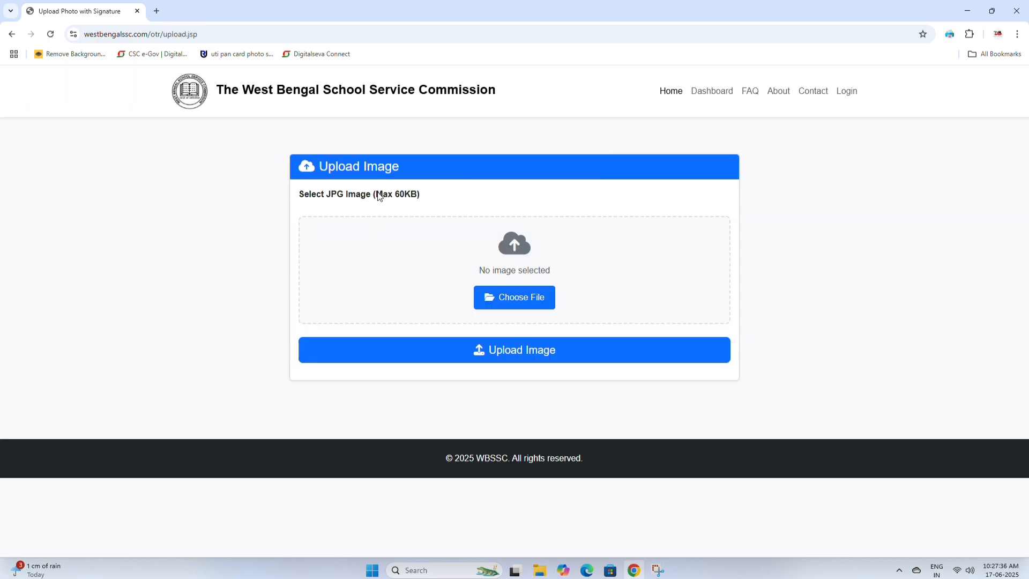
pyautogui.moveTo(379, 196); pyautogui.dragTo(417, 200)
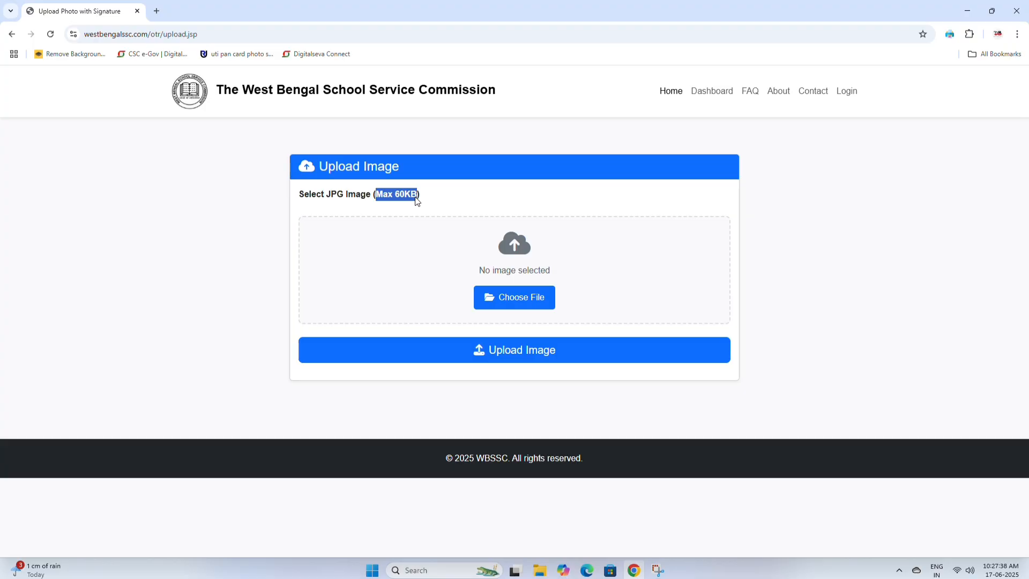
pyautogui.click(324, 200)
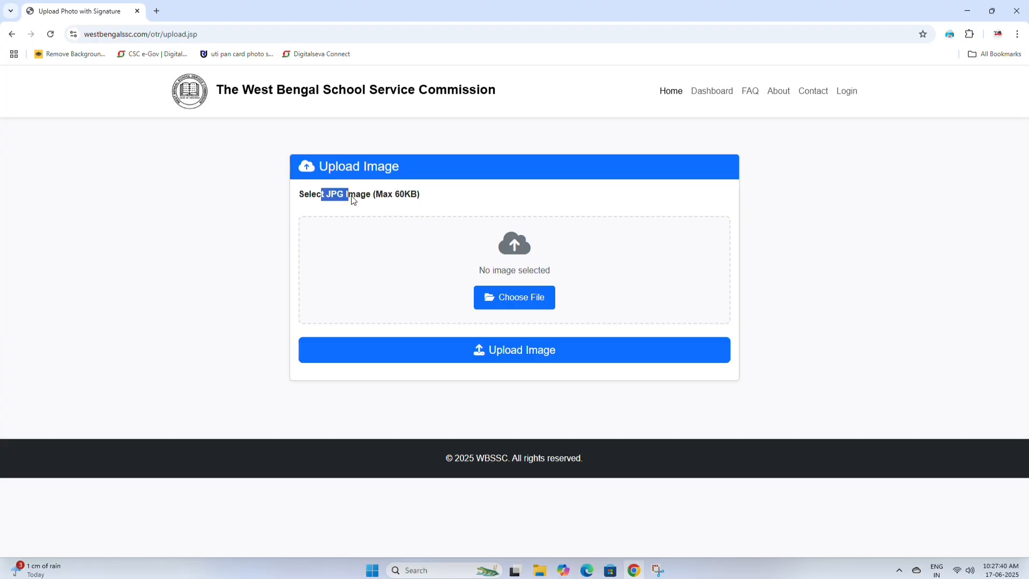
pyautogui.moveTo(354, 200); pyautogui.dragTo(424, 204)
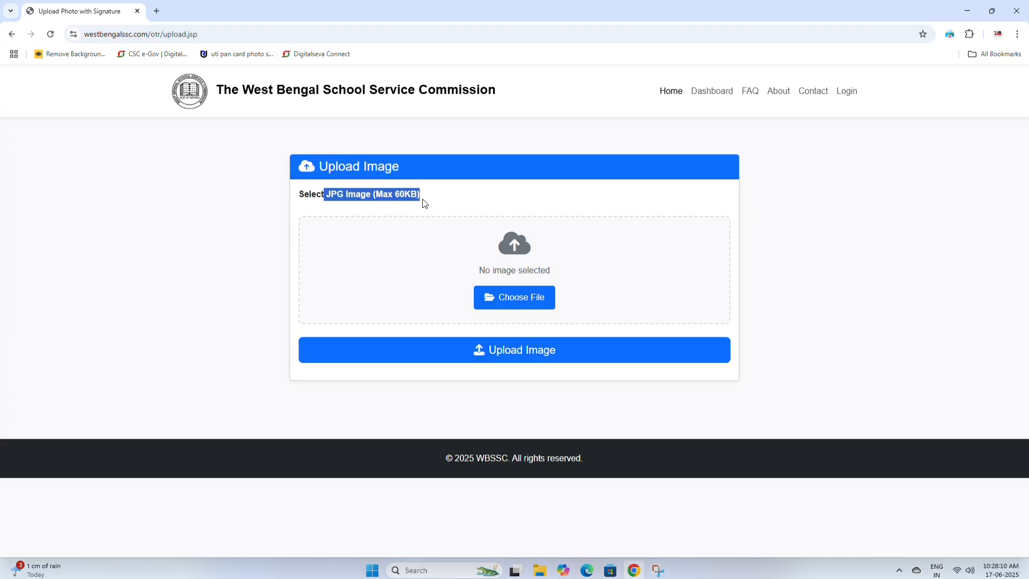
pyautogui.click(429, 205)
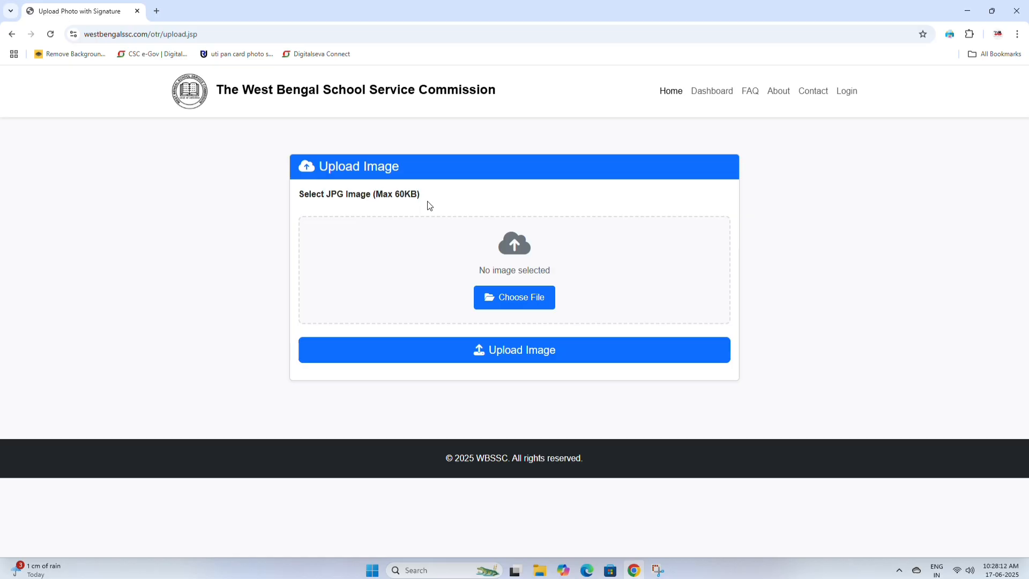
# - Choose the candidate's photo from a folder on Local Disk (D:) as the image for upload
pyautogui.click(516, 298)
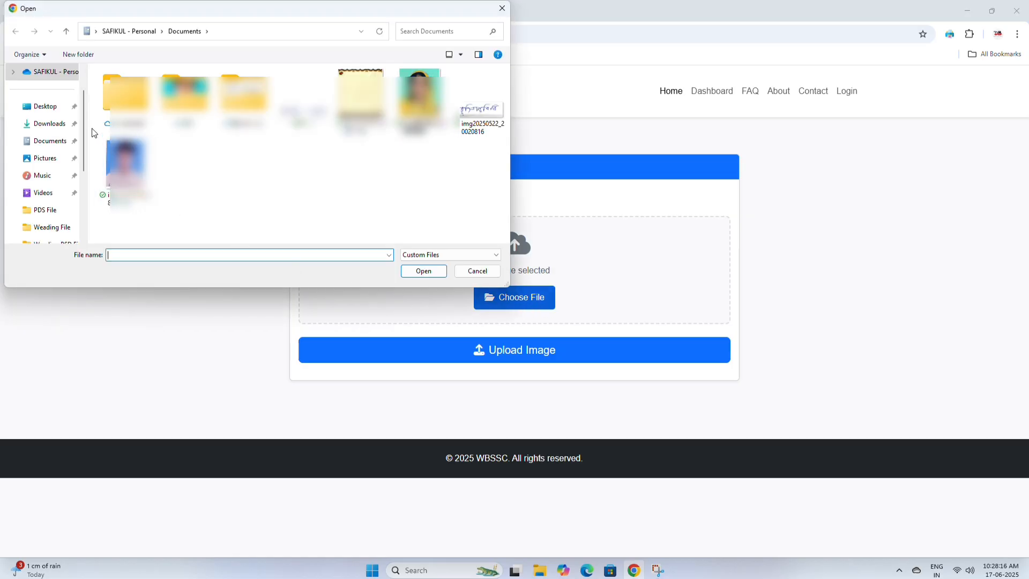
pyautogui.scroll(-3, 51, 161)
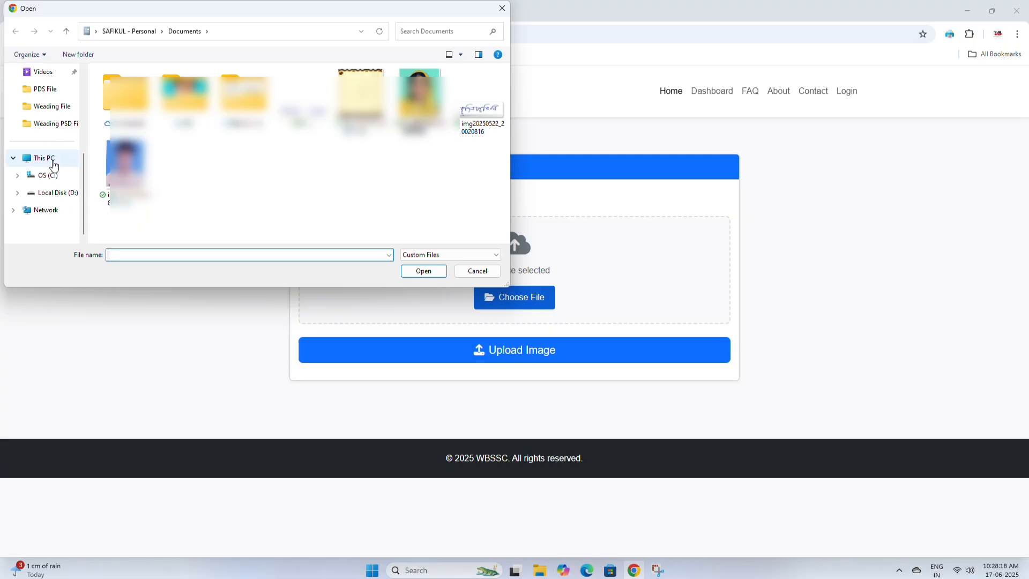
pyautogui.click(52, 161)
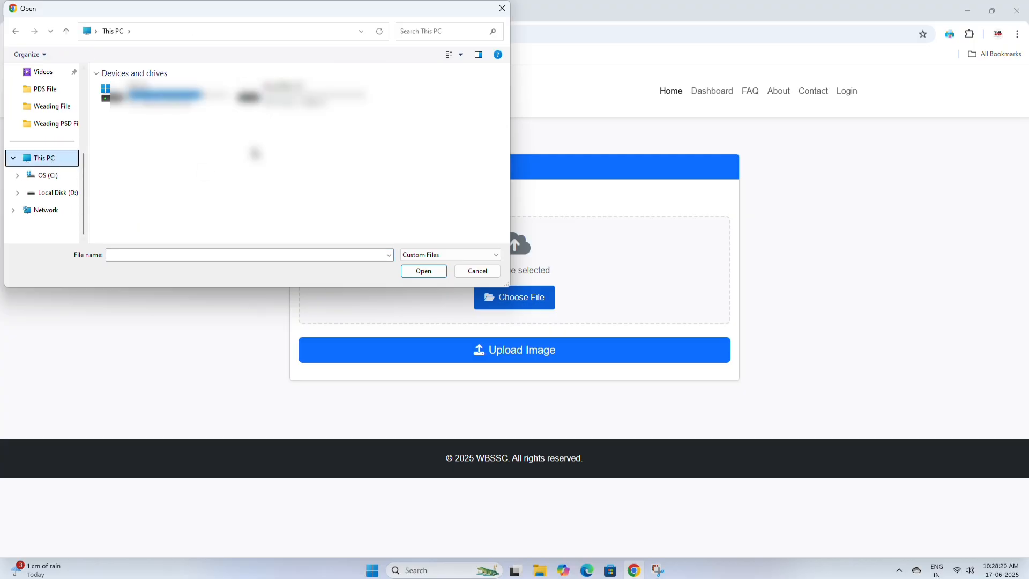
pyautogui.click(52, 192)
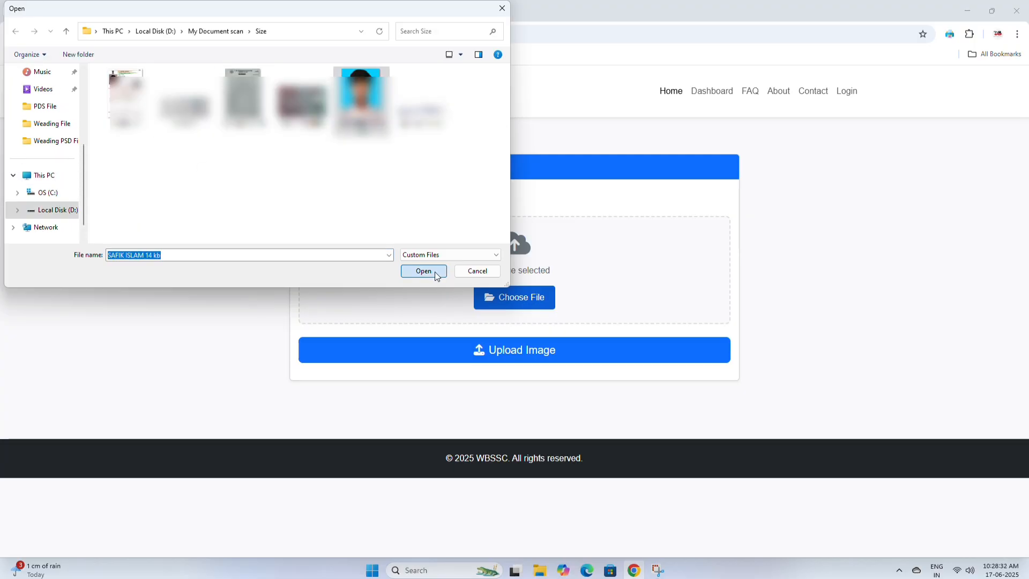
pyautogui.click(436, 274)
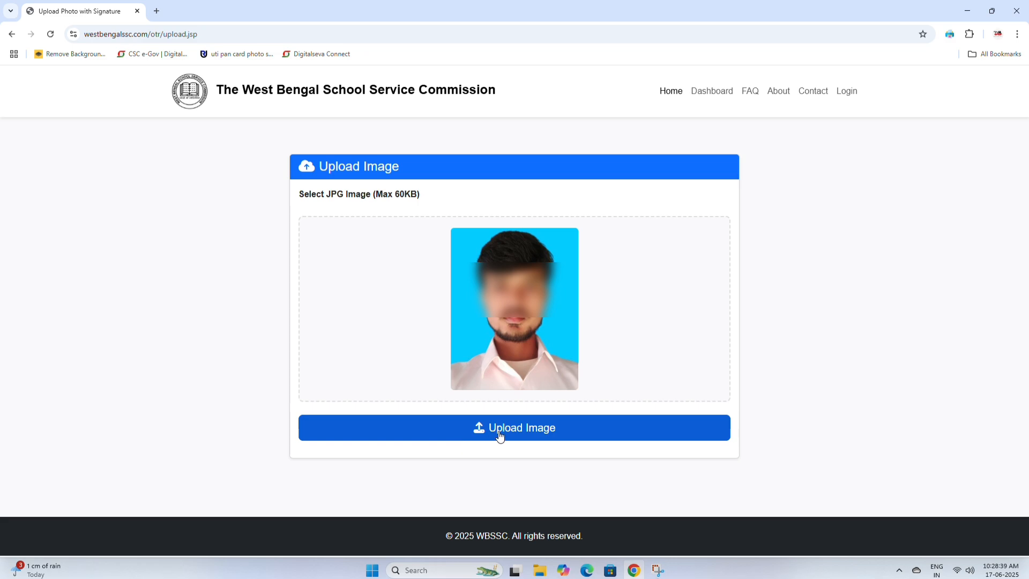
# - Upload the chosen candidate photo and return to the dashboard
pyautogui.click(530, 435)
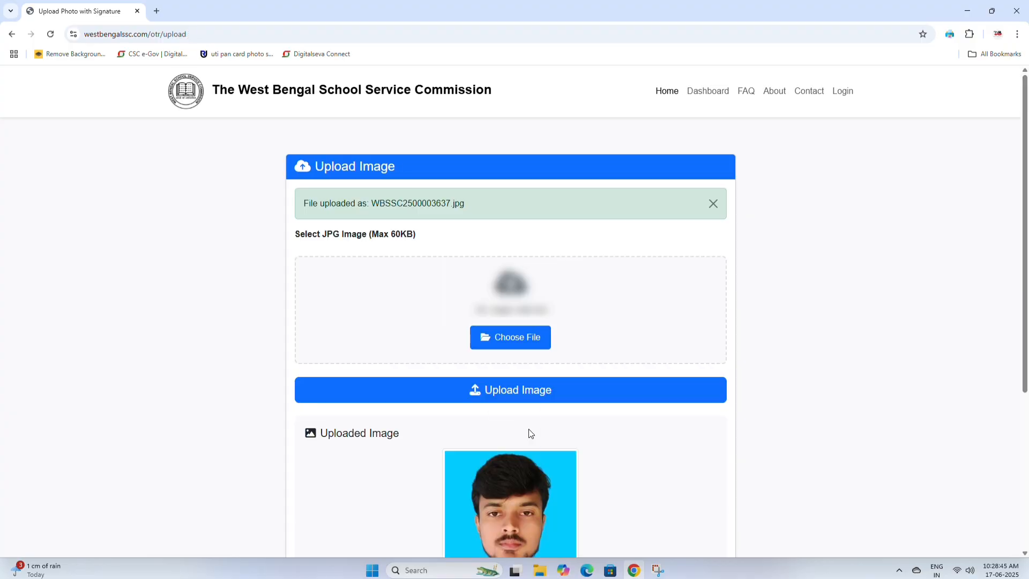
pyautogui.scroll(-4, 549, 417)
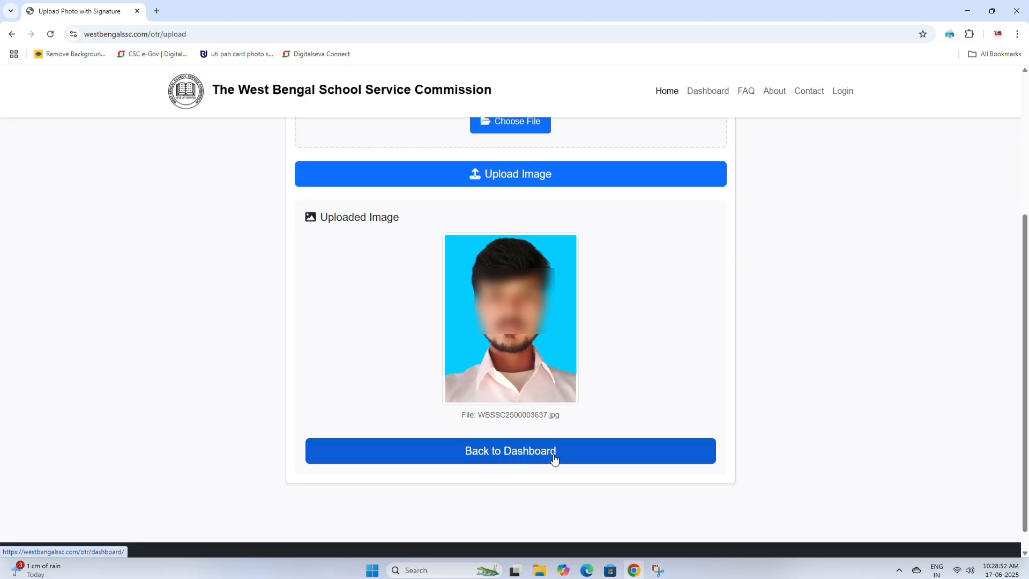
pyautogui.click(518, 453)
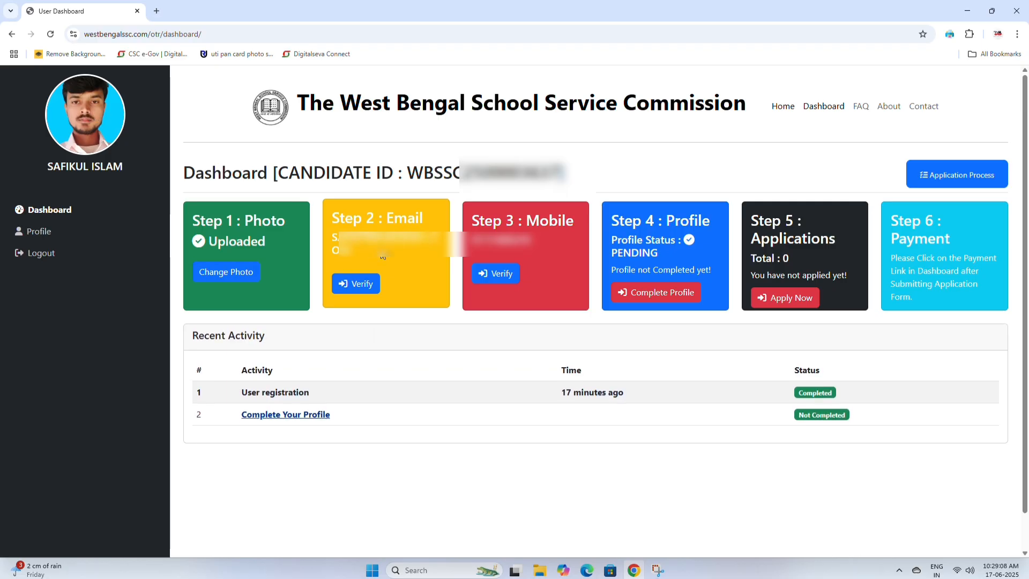
# - Start the email verification from Step 2 of the dashboard and go to the OTP entry field
pyautogui.click(357, 286)
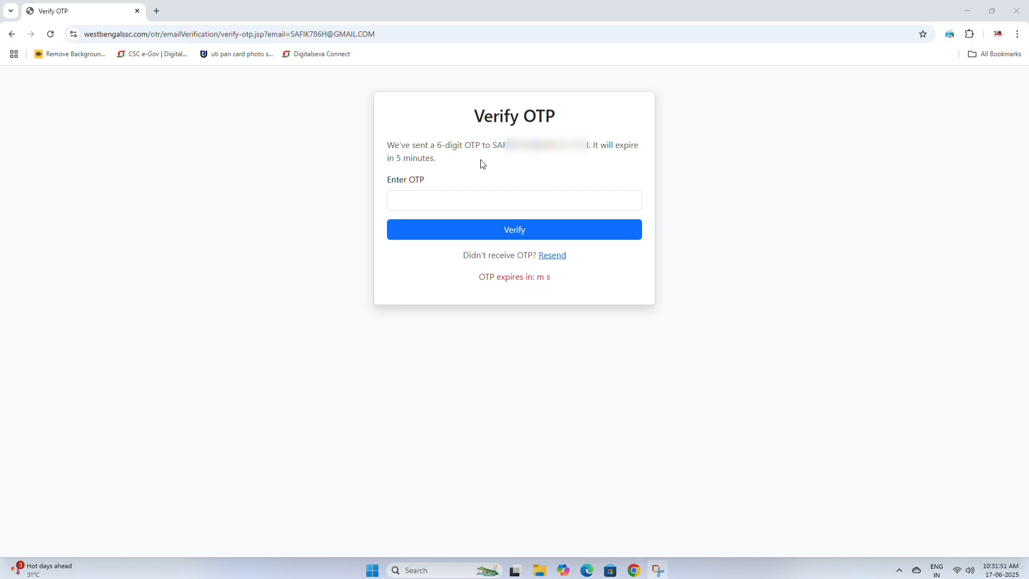
pyautogui.click(420, 195)
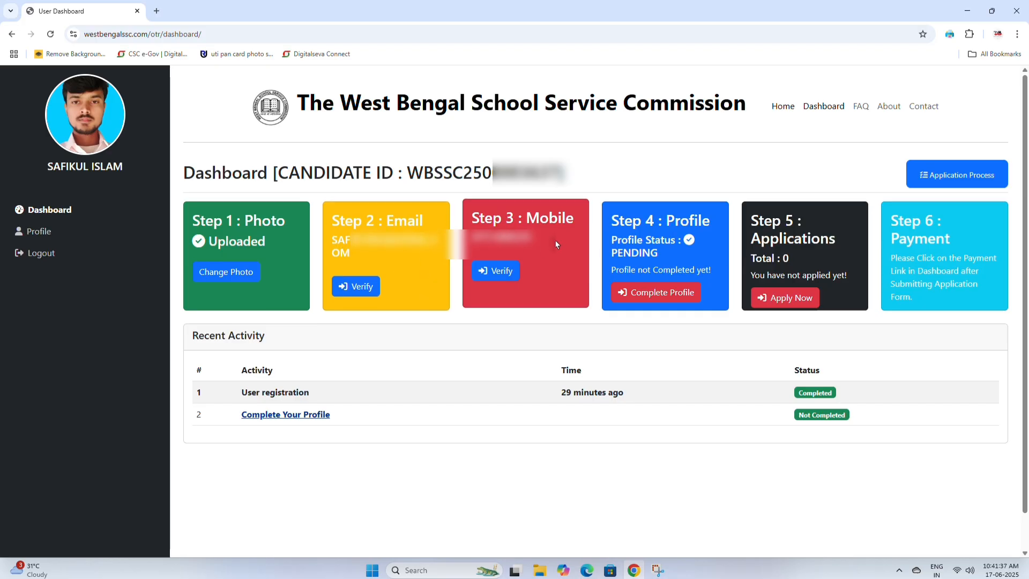
# - Verify the mobile number from Step 3 with the 6-digit OTP and return to the dashboard
pyautogui.click(497, 272)
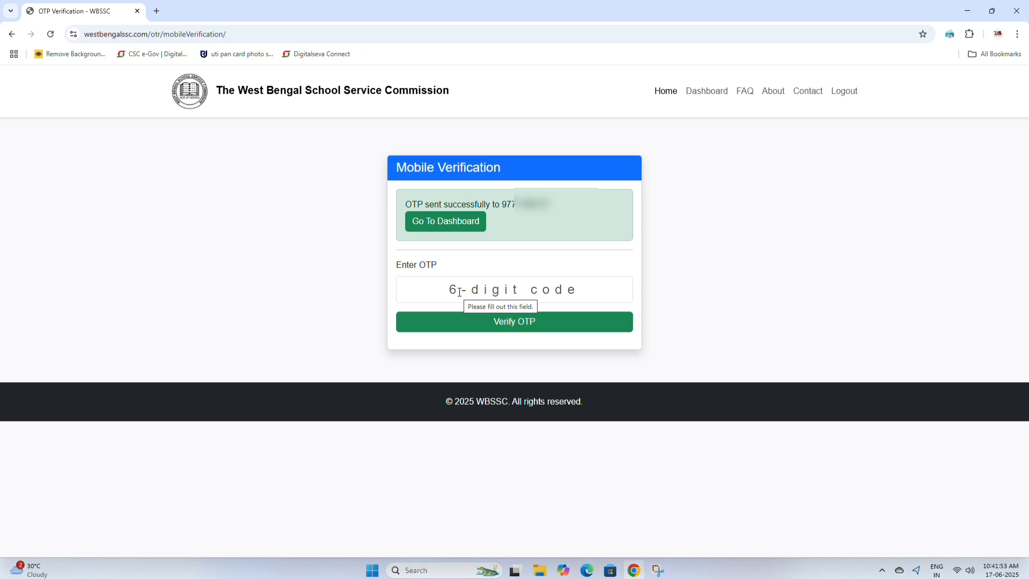
pyautogui.click(484, 290)
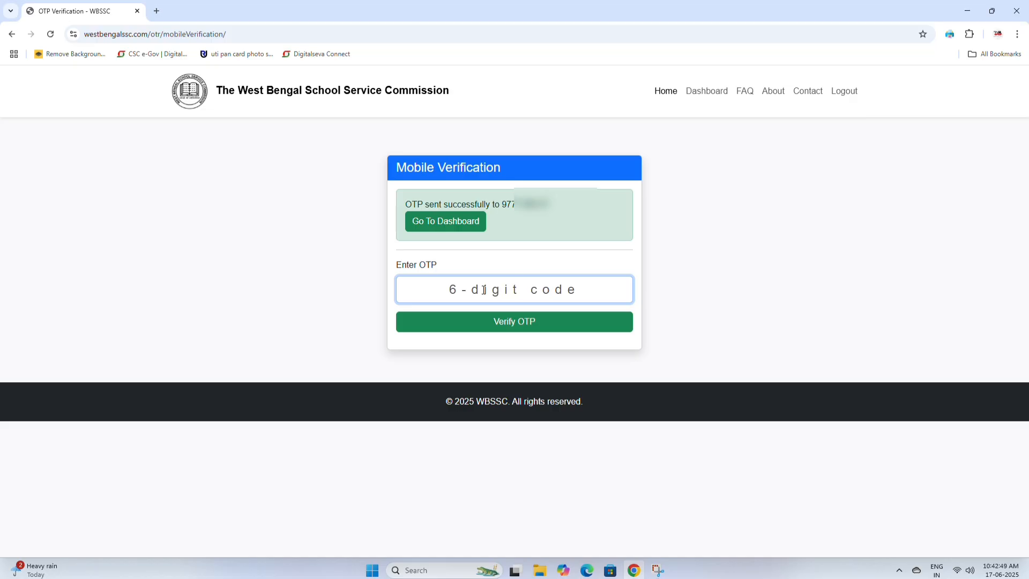
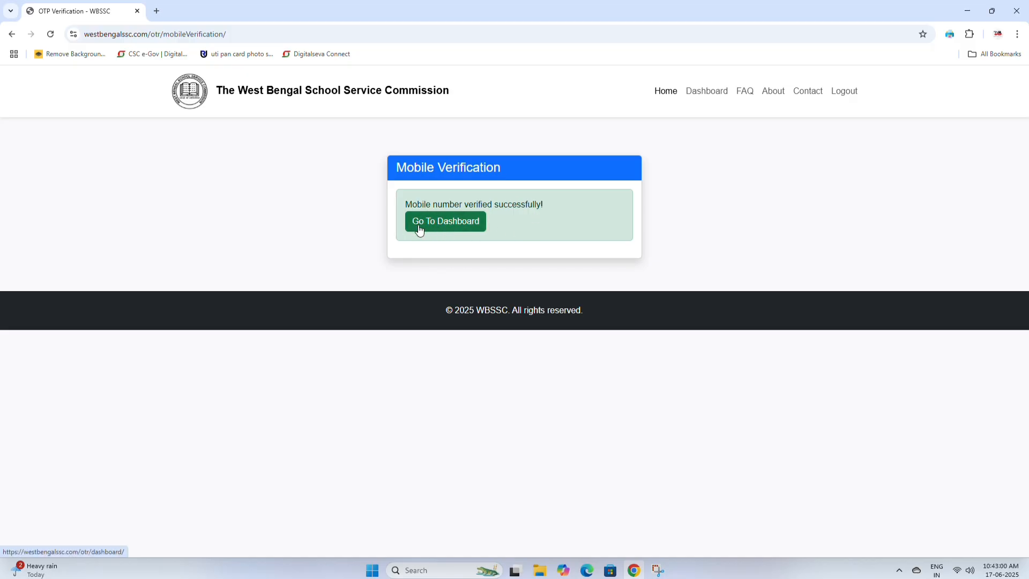
pyautogui.click(452, 222)
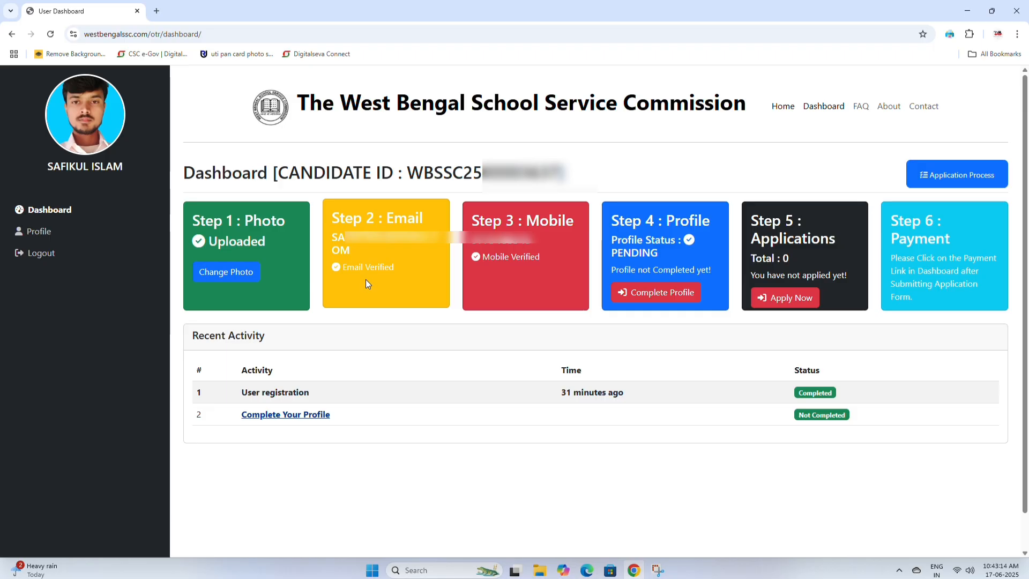
# - Reload the dashboard and check the verification status of the email in Step 2 and the mobile in Step 3
pyautogui.scroll(-1, 476, 283)
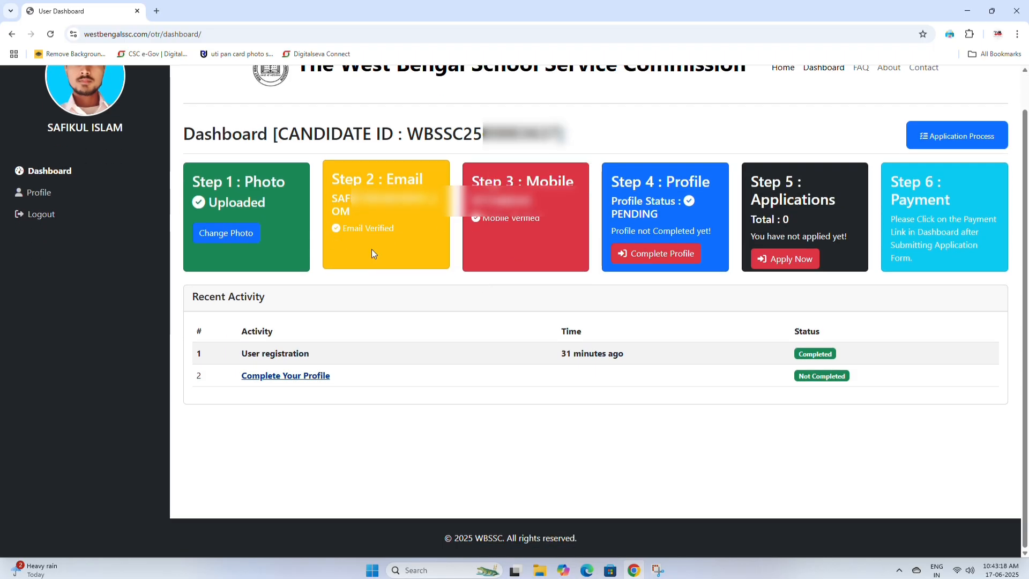
pyautogui.tripleClick(513, 251)
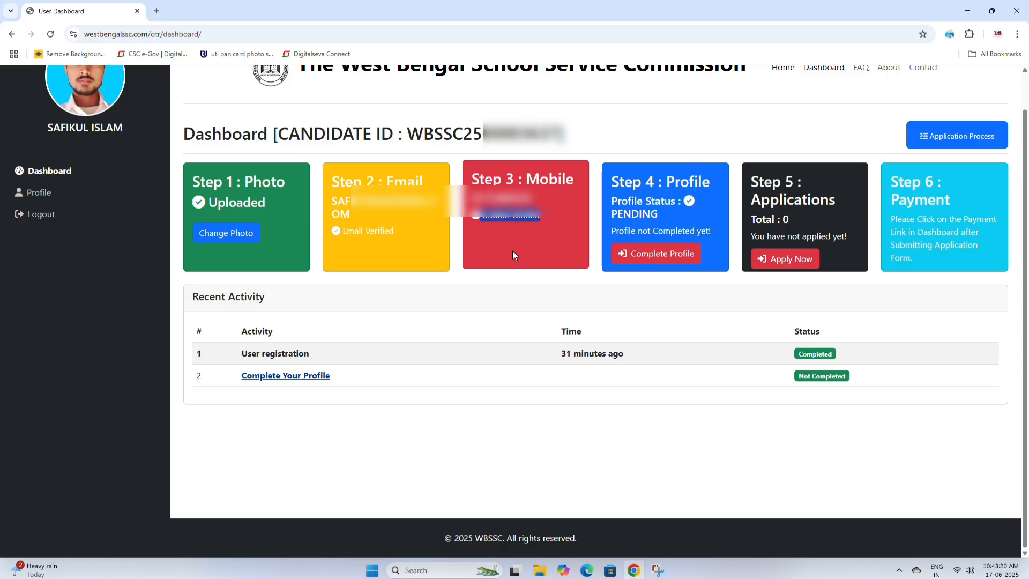
pyautogui.click(513, 251)
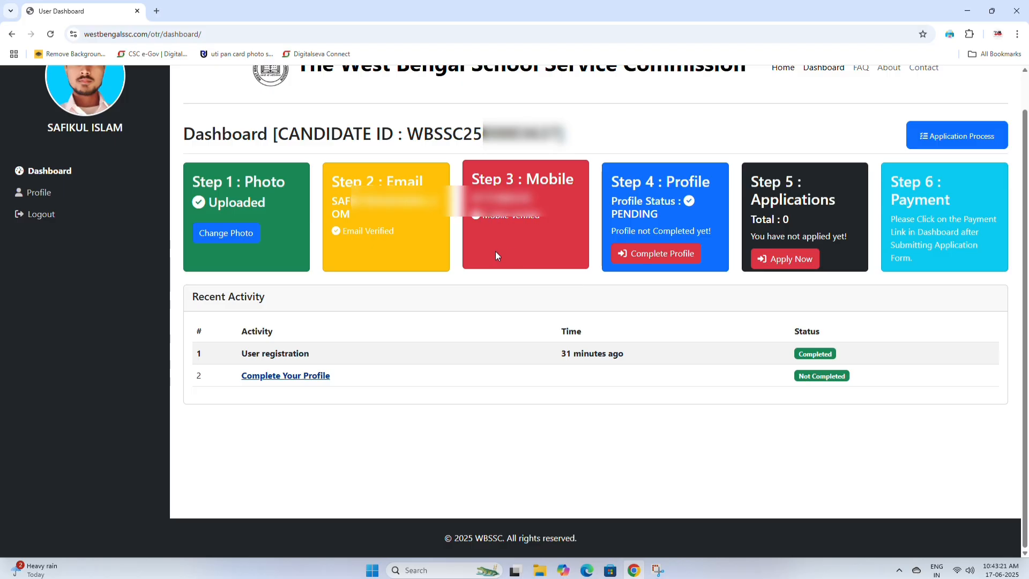
pyautogui.doubleClick(374, 230)
pyautogui.click(413, 237)
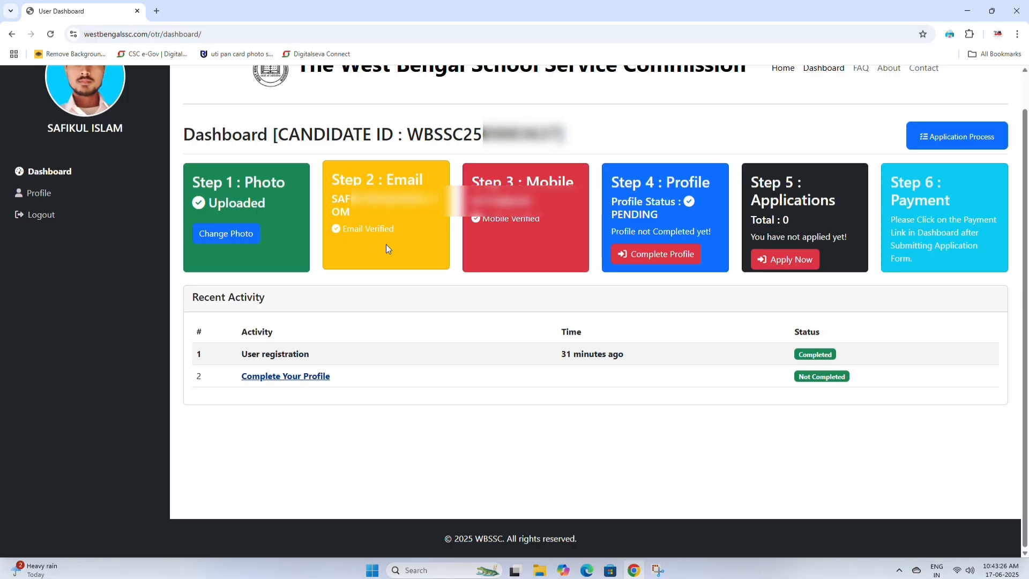
pyautogui.scroll(1, 386, 244)
pyautogui.click(50, 35)
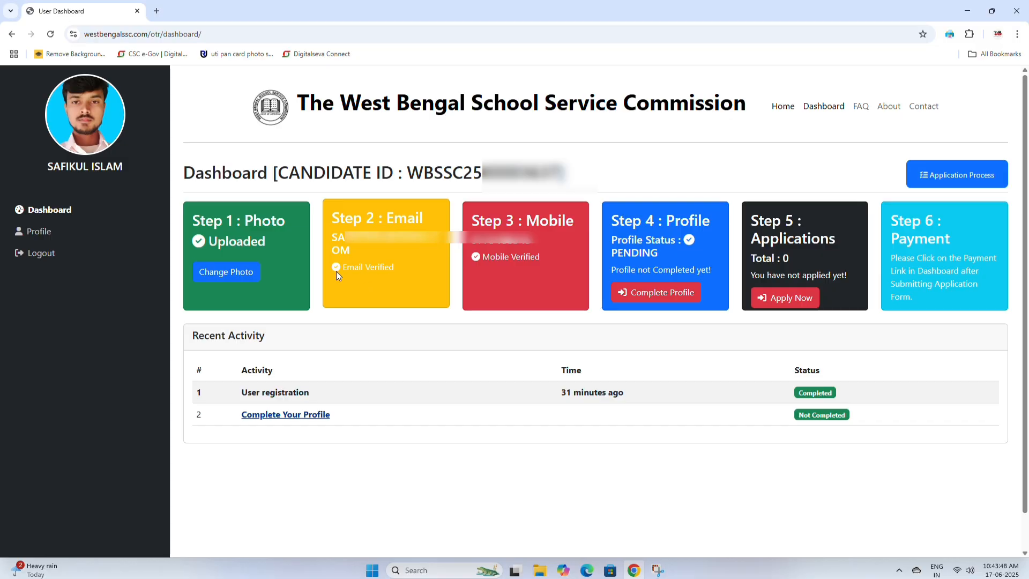
pyautogui.moveTo(336, 271); pyautogui.dragTo(393, 268)
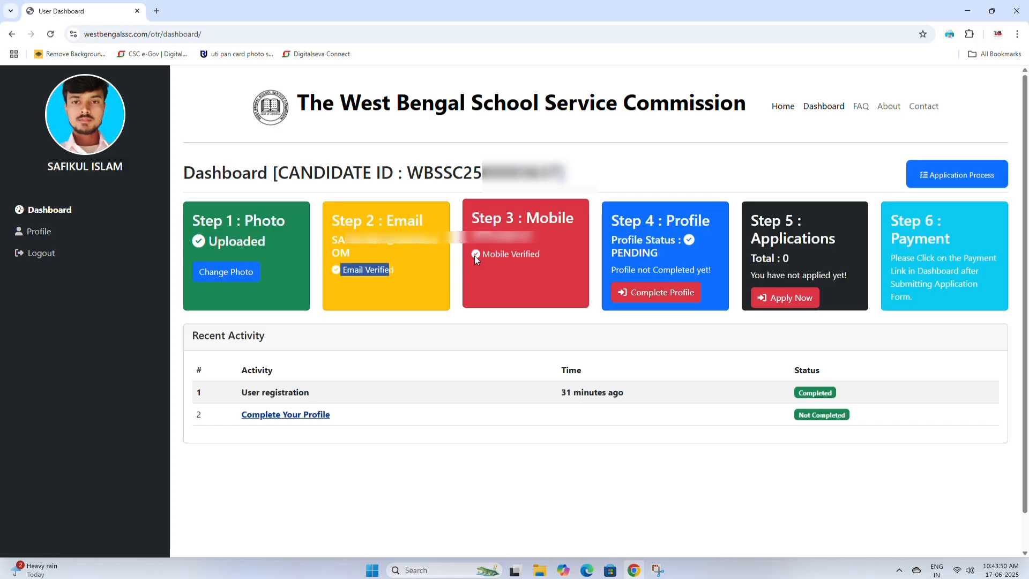
pyautogui.moveTo(475, 256); pyautogui.dragTo(544, 265)
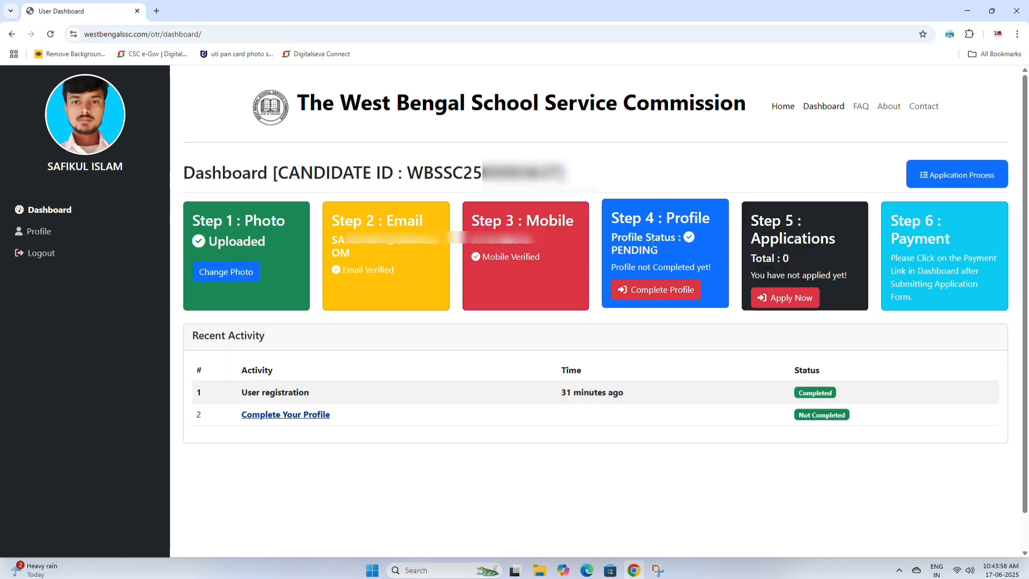
# - Open the profile form from Step 4, review the personal information and continue to the Education section
pyautogui.click(657, 292)
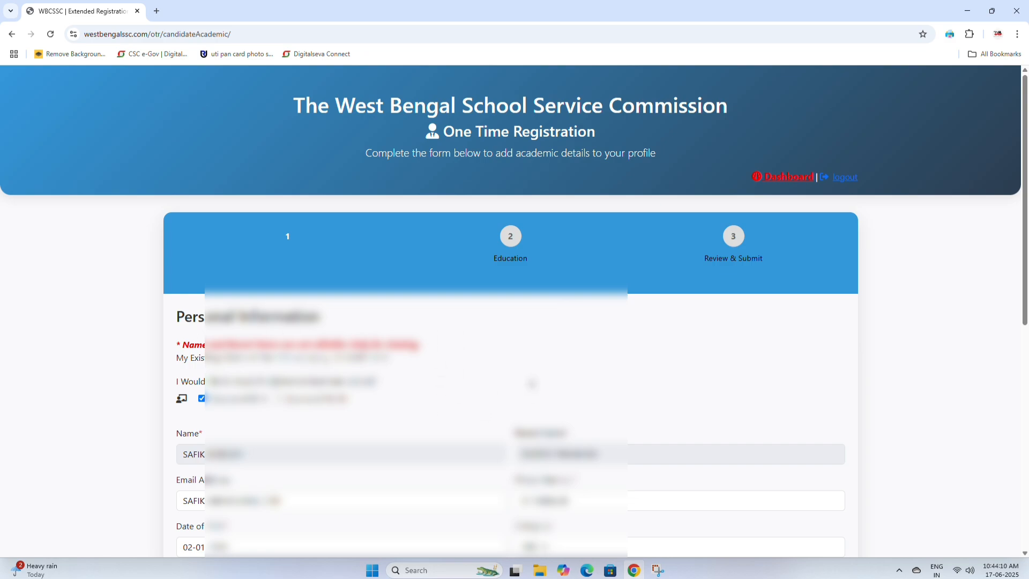
pyautogui.scroll(-3, 533, 389)
pyautogui.scroll(-2, 530, 382)
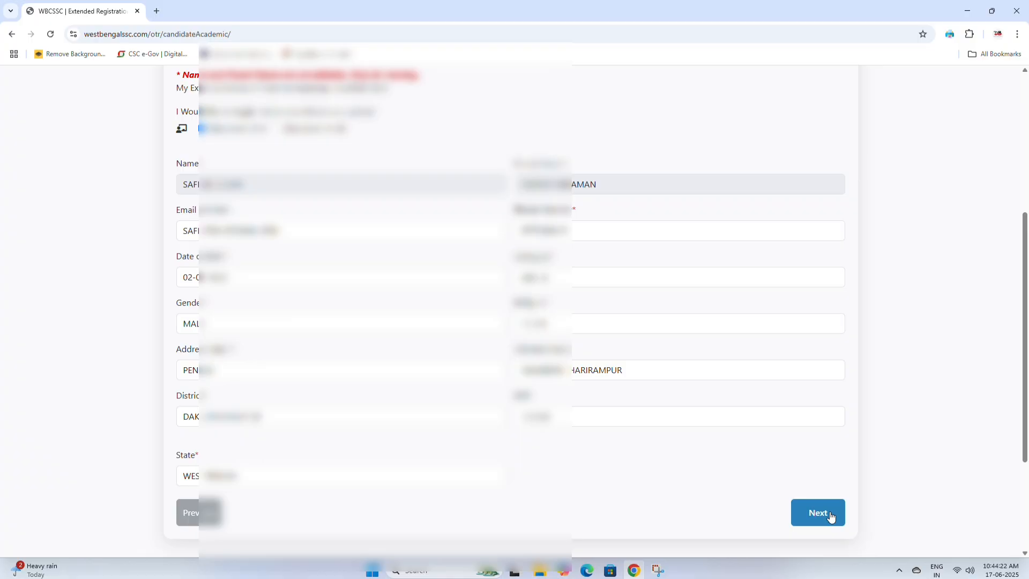
pyautogui.click(830, 517)
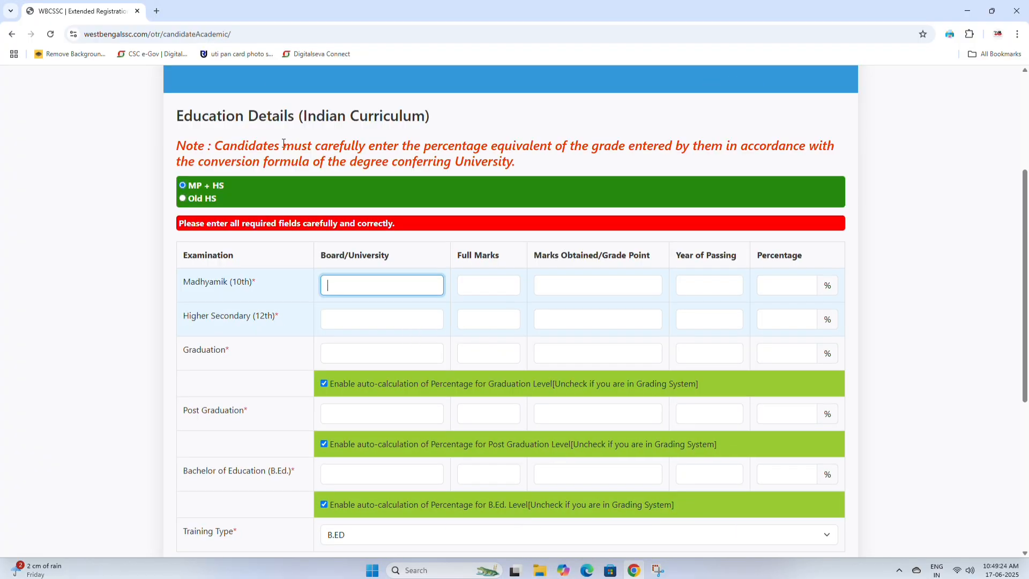
# - Read the Education Details note on percentage equivalents of grades and examine the Madhyamik (10th) row of the examination table
pyautogui.moveTo(177, 115); pyautogui.dragTo(421, 124)
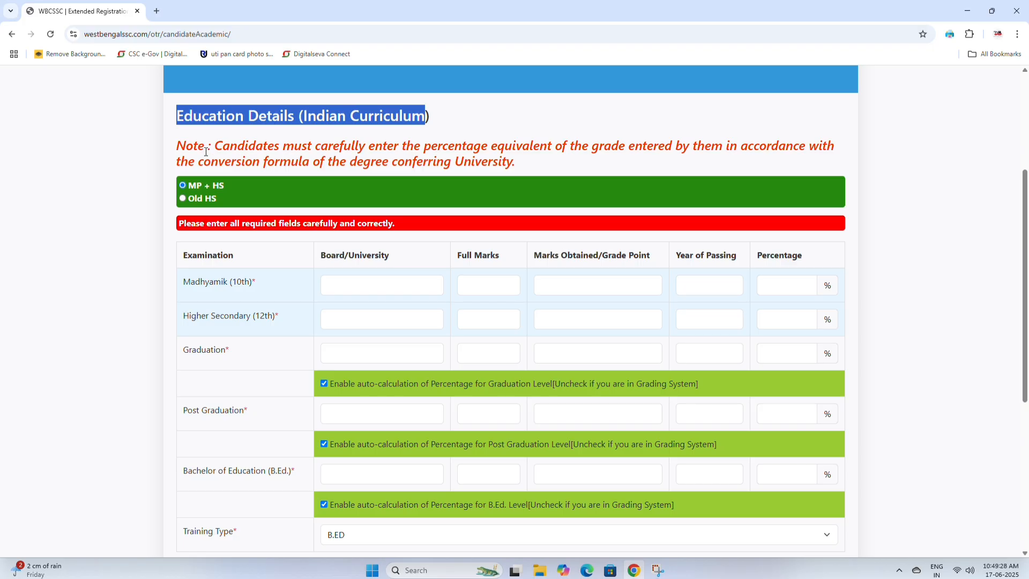
pyautogui.moveTo(185, 146); pyautogui.dragTo(234, 146)
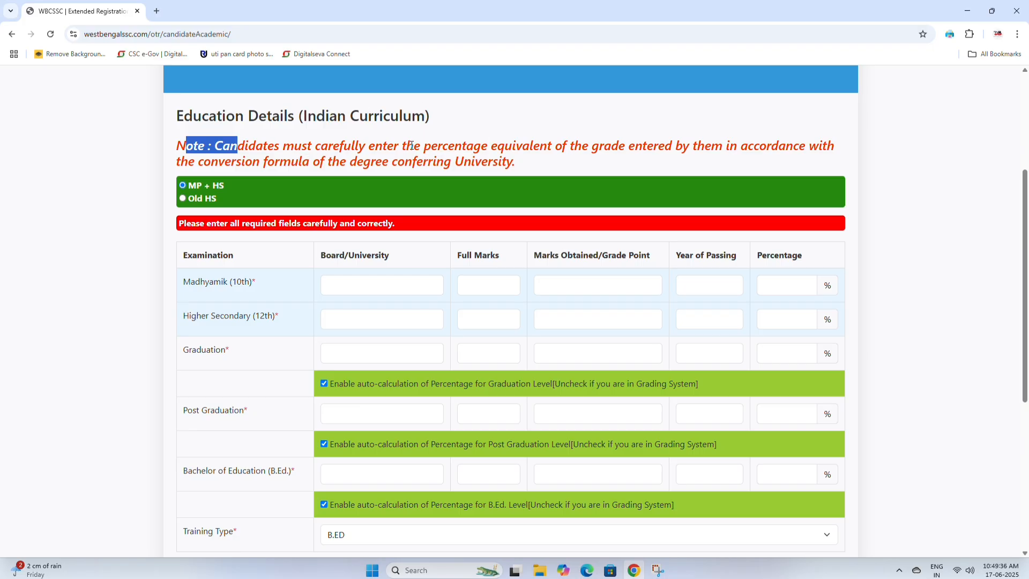
pyautogui.moveTo(455, 161); pyautogui.dragTo(521, 159)
pyautogui.moveTo(405, 162); pyautogui.dragTo(494, 161)
pyautogui.click(251, 185)
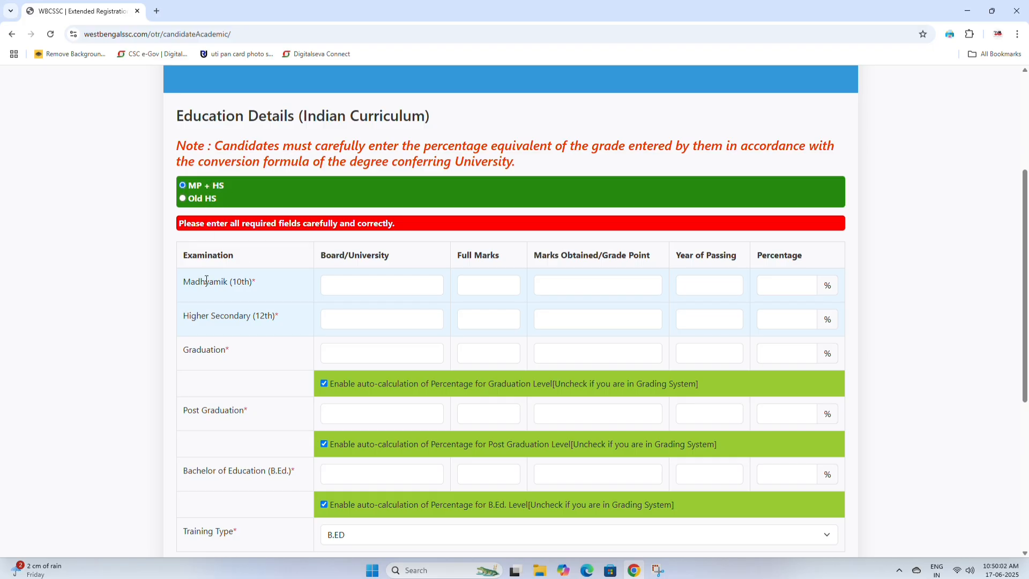
pyautogui.moveTo(186, 281); pyautogui.dragTo(251, 291)
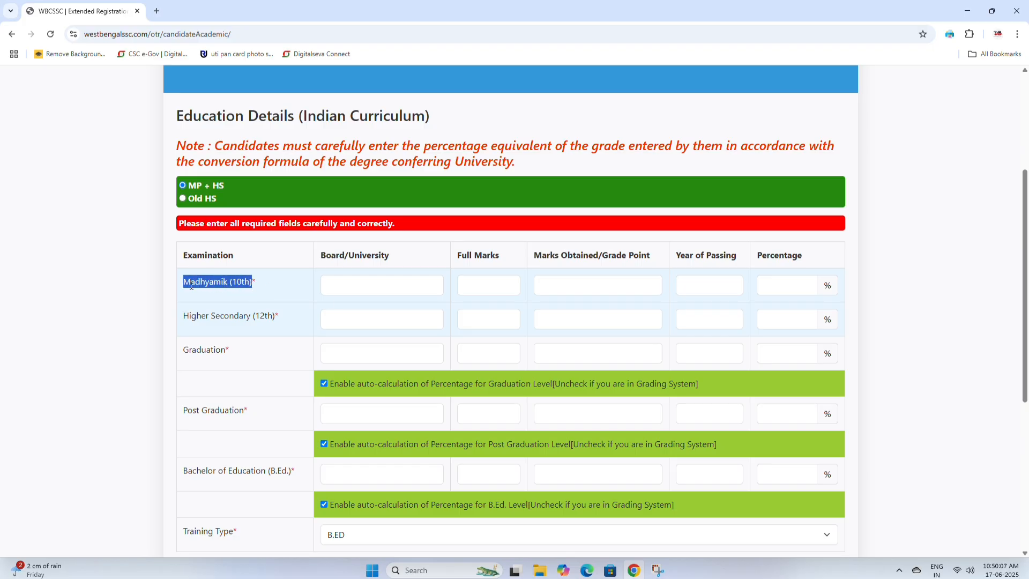
pyautogui.click(329, 259)
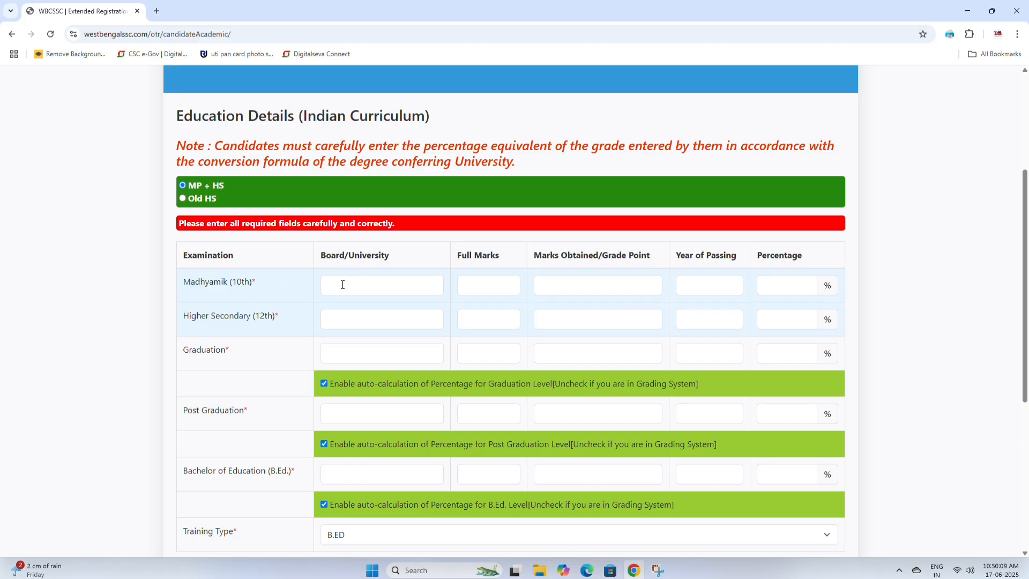
# - In the Madhyamik (10th) row, enter WBBSE as the board and 800 as the full marks
pyautogui.click(335, 285)
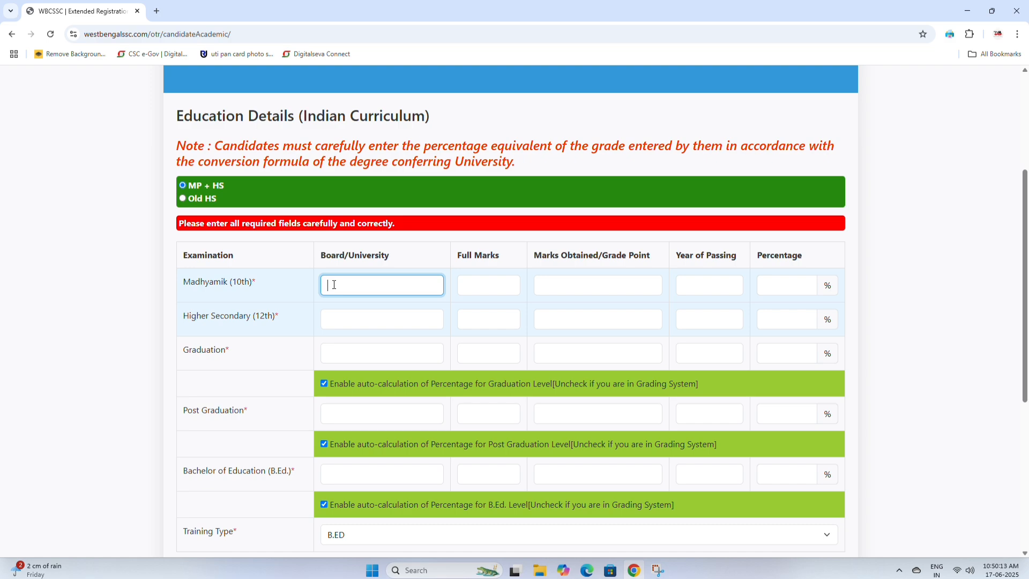
pyautogui.write('WBBSE')
pyautogui.moveTo(387, 303); pyautogui.dragTo(382, 298)
pyautogui.click(468, 284)
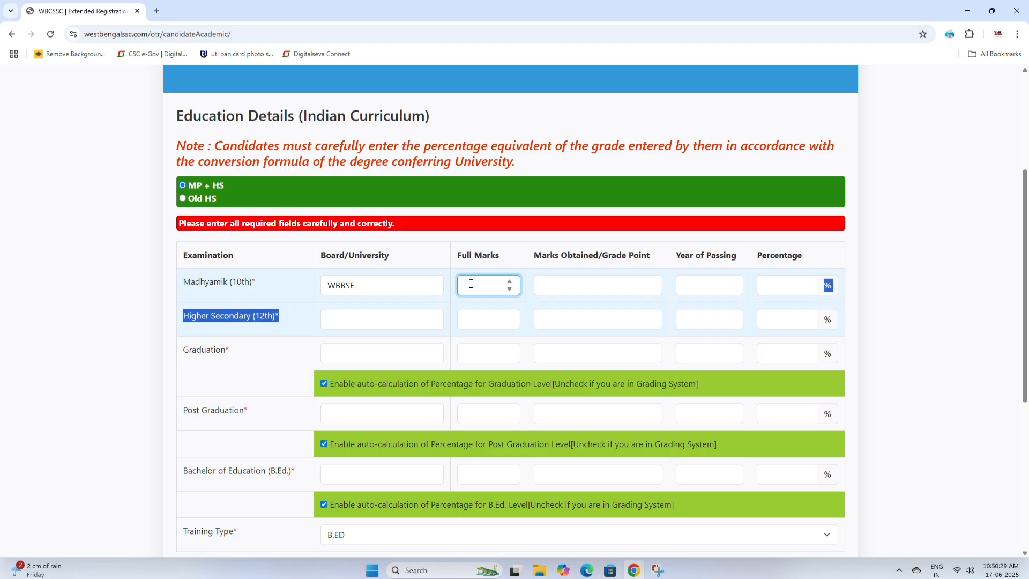
pyautogui.click(416, 299)
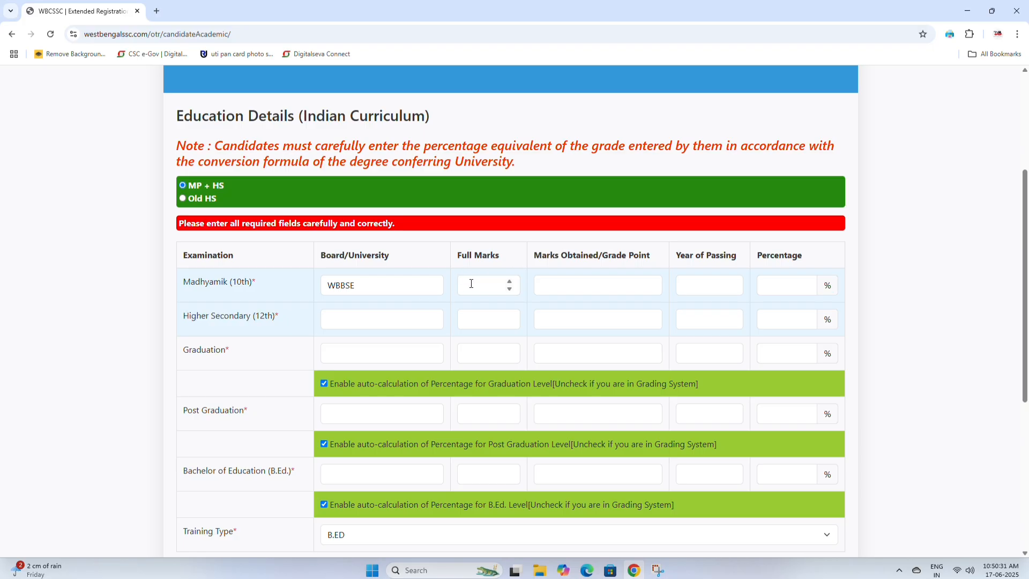
pyautogui.click(472, 282)
pyautogui.write('800')
# - Enter 544 as the marks obtained and 2010 as the year of passing for Madhyamik (10th)
pyautogui.click(564, 287)
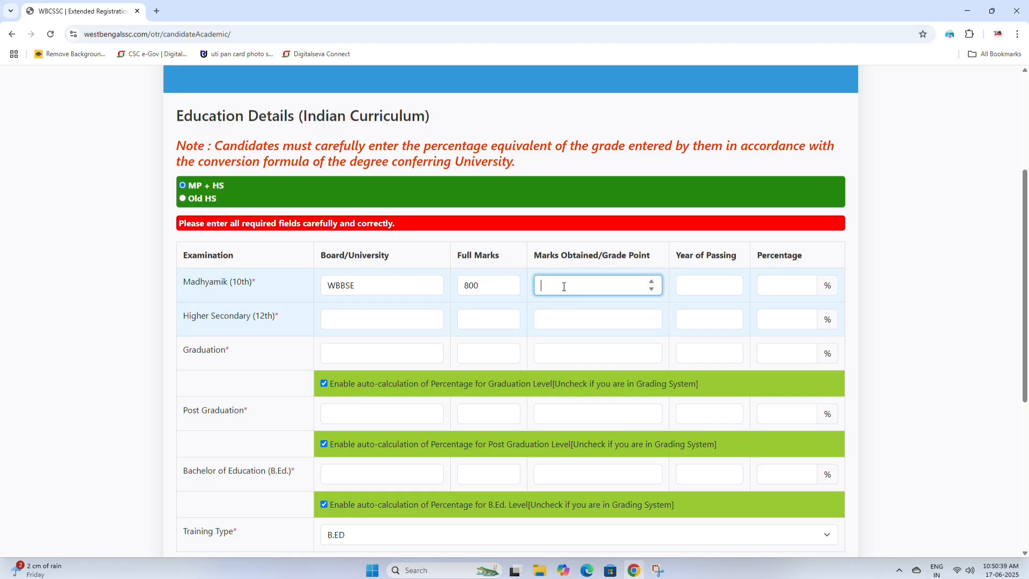
pyautogui.write('544')
pyautogui.click(693, 283)
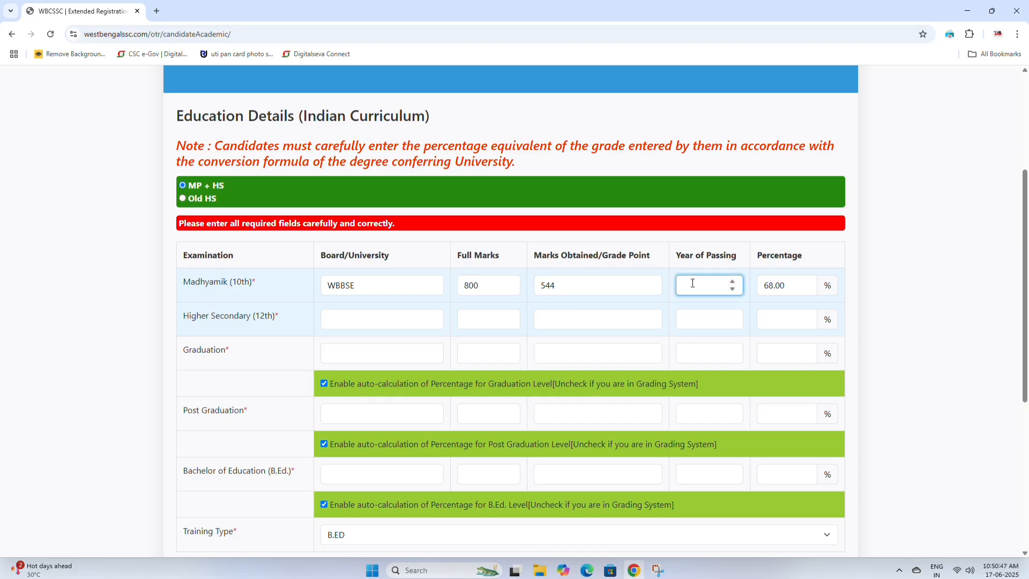
pyautogui.write('2010')
pyautogui.click(847, 305)
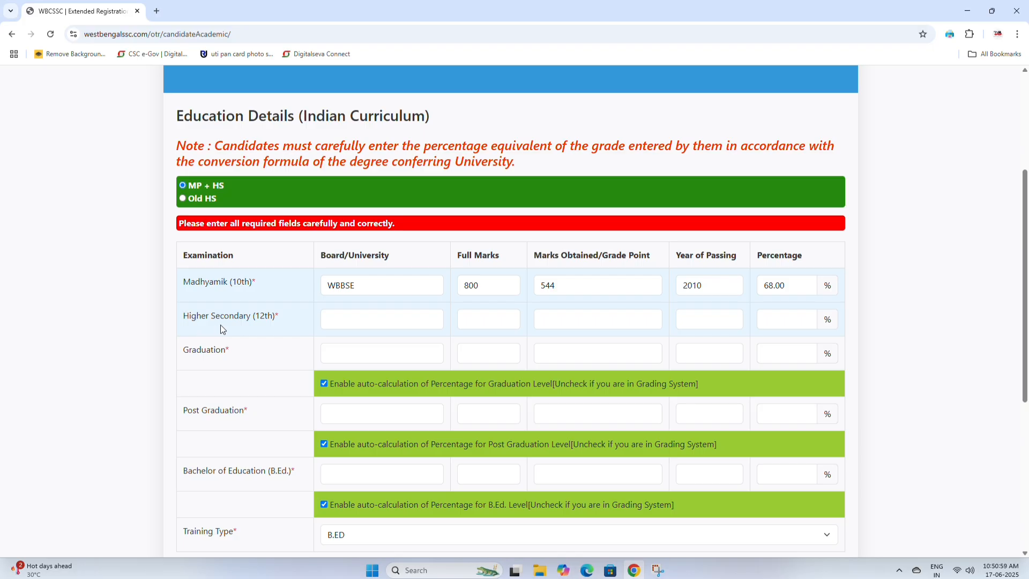
# - In the Higher Secondary (12th) row, enter WBCHSE as the board and 500 as the full marks
pyautogui.click(334, 319)
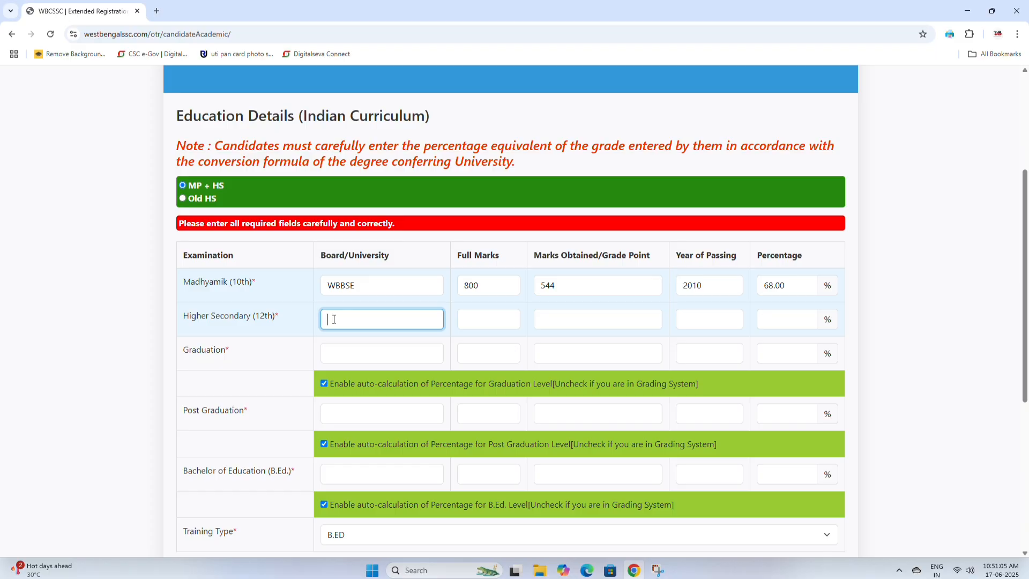
pyautogui.write('WBCHSE')
pyautogui.click(469, 320)
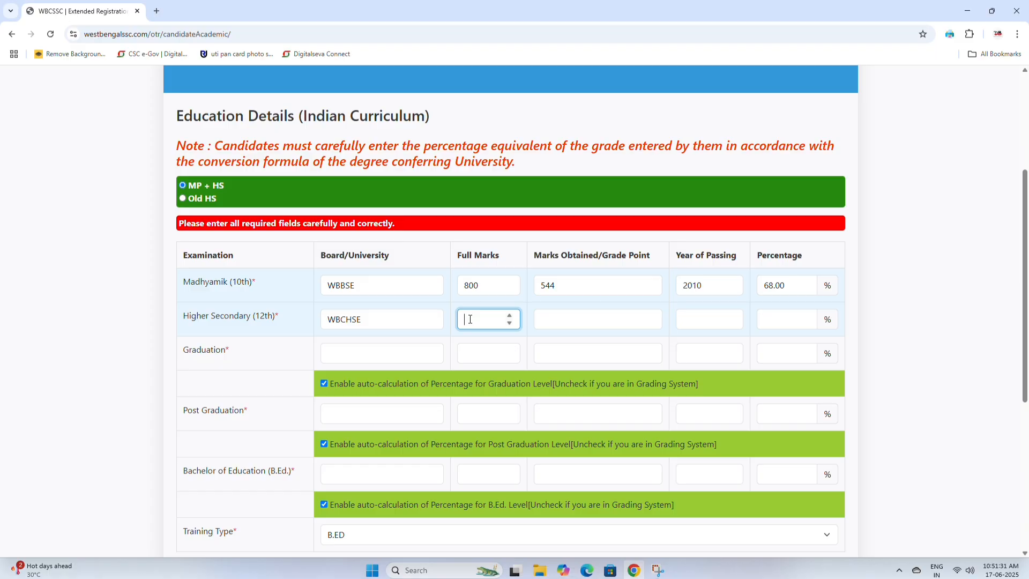
pyautogui.write('500')
# - Enter 312 as the marks obtained and 2012 as the year of passing for Higher Secondary (12th)
pyautogui.click(552, 320)
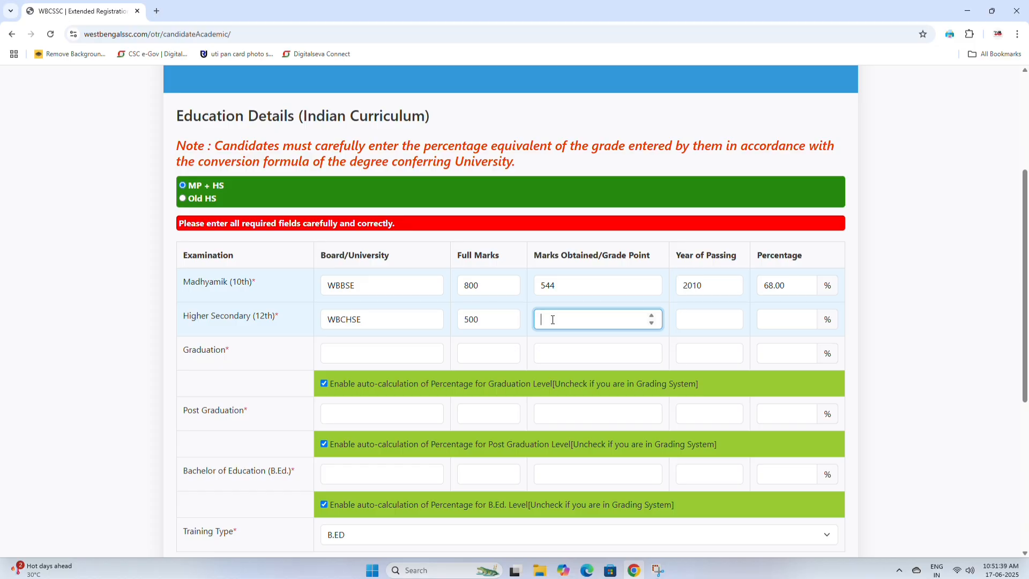
pyautogui.write('312')
pyautogui.click(686, 320)
pyautogui.write('2012')
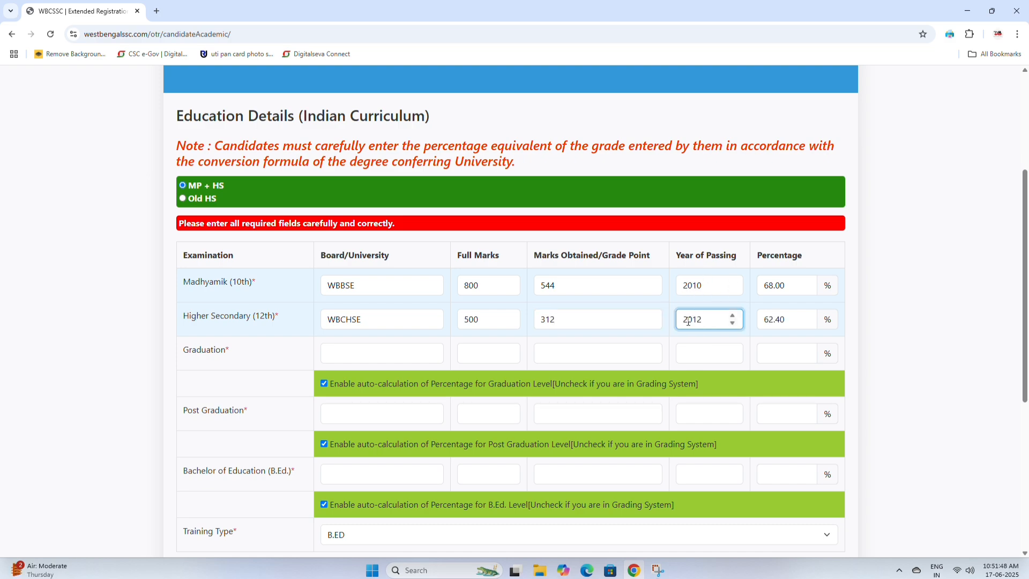
# - In the Graduation row, enter UGB as the university and 2000 as the full marks
pyautogui.click(896, 326)
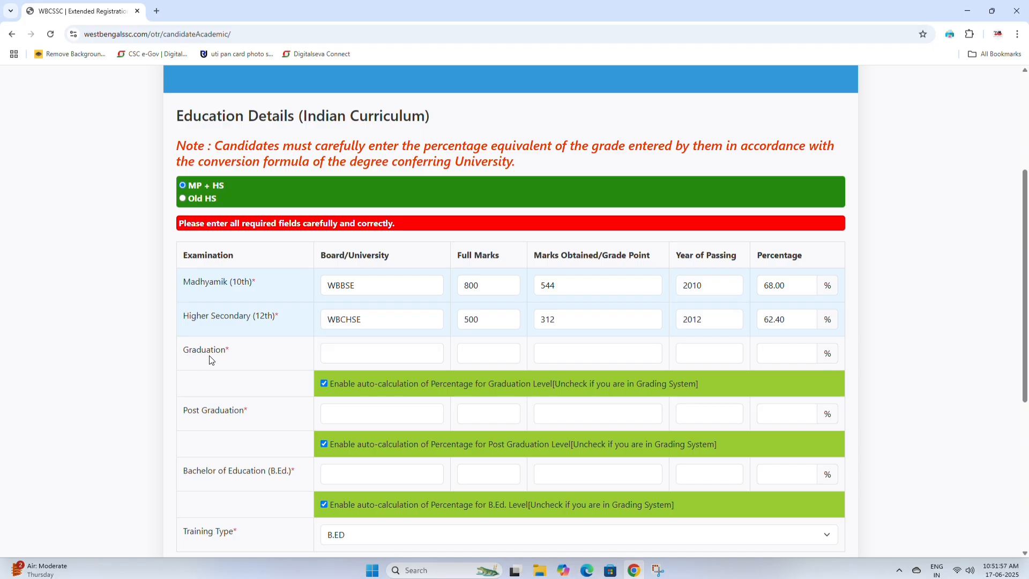
pyautogui.click(339, 353)
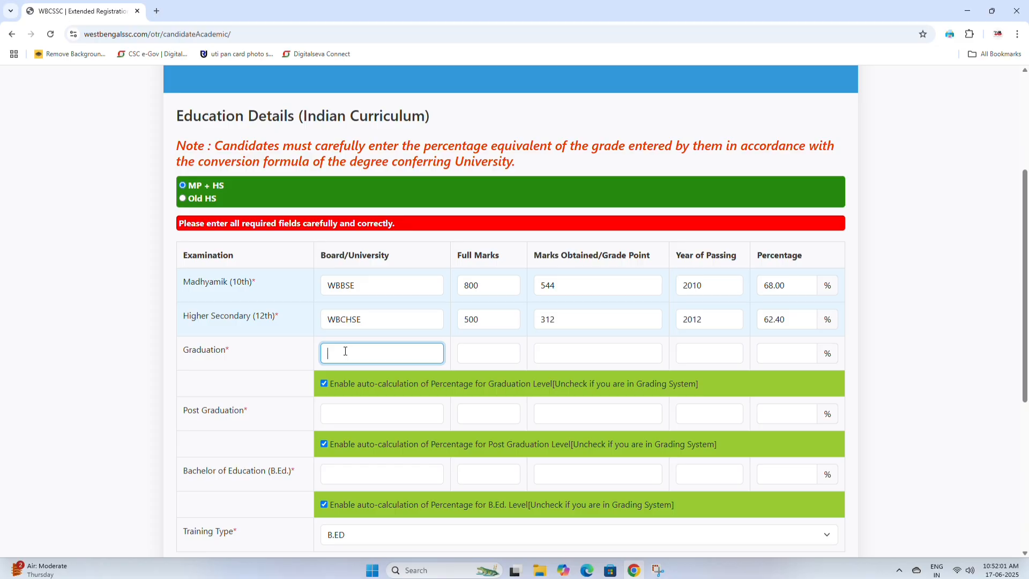
pyautogui.write('UBG')
pyautogui.press('BackSpace')
pyautogui.press('BackSpace')
pyautogui.write('GB')
pyautogui.click(470, 353)
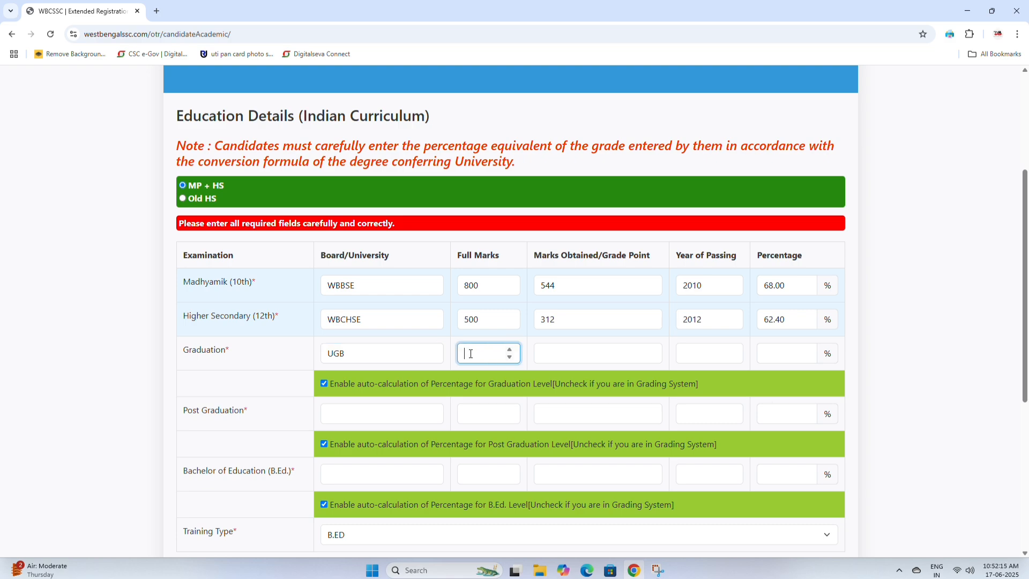
pyautogui.write('2000')
# - Enter 1422 as the marks obtained and 2016 as the year of passing for Graduation
pyautogui.click(551, 351)
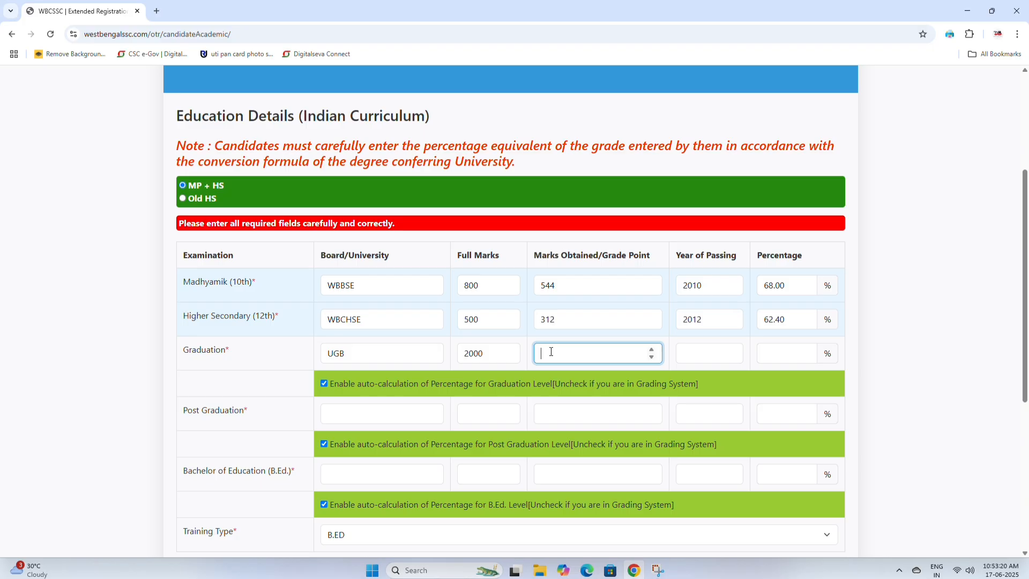
pyautogui.write('1422')
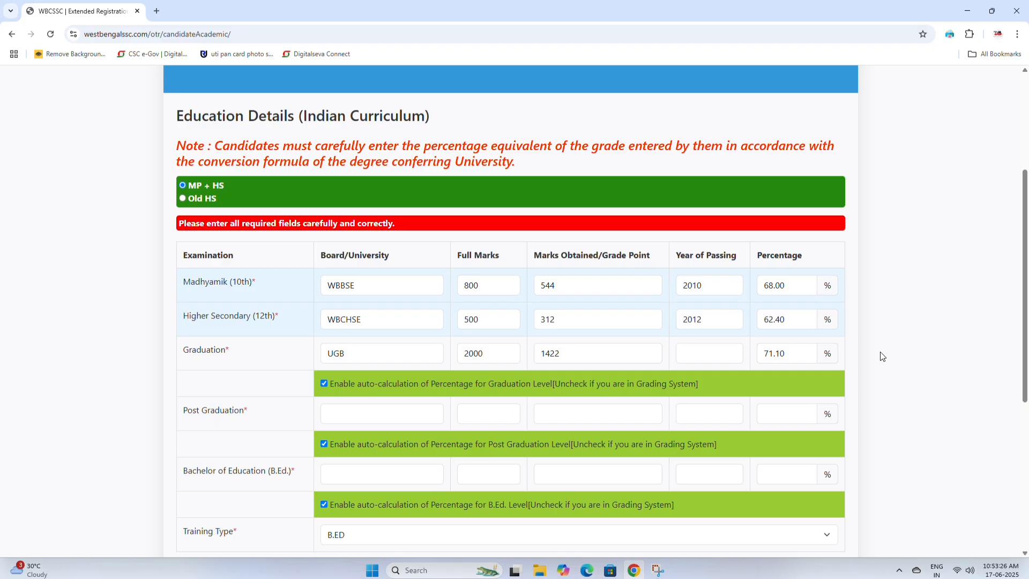
pyautogui.click(697, 352)
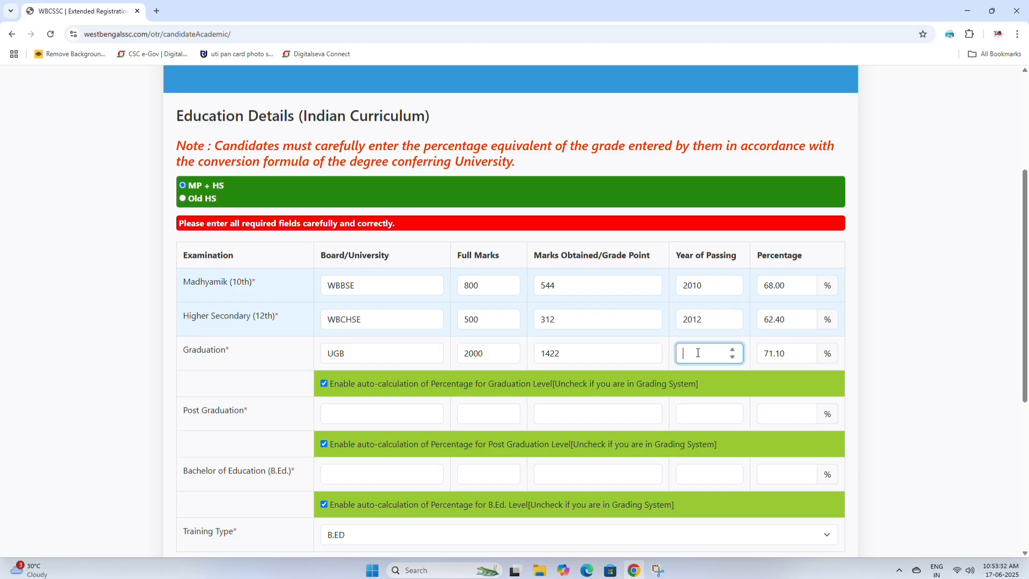
pyautogui.write('1')
pyautogui.press('BackSpace')
pyautogui.write('2015')
pyautogui.click(920, 376)
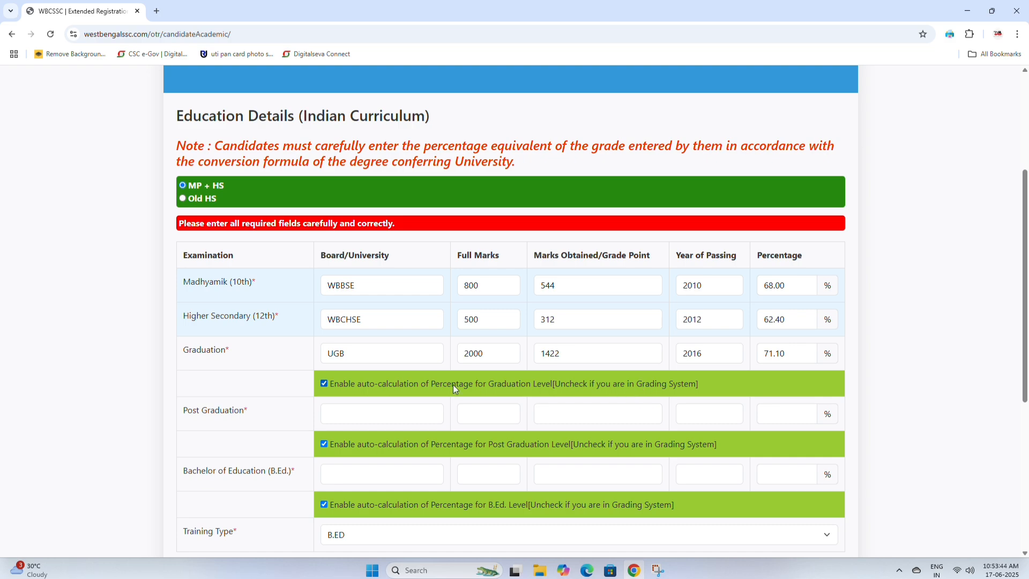
# - Try disabling the automatic percentage calculation for Graduation and clearing its marks obtained
pyautogui.click(324, 384)
pyautogui.moveTo(572, 354); pyautogui.dragTo(537, 358)
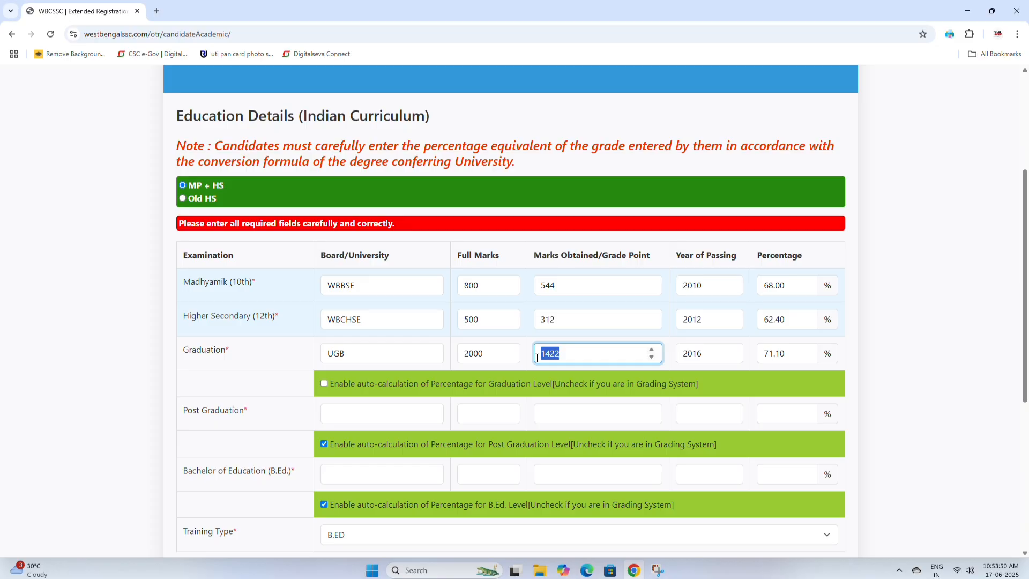
pyautogui.press('BackSpace')
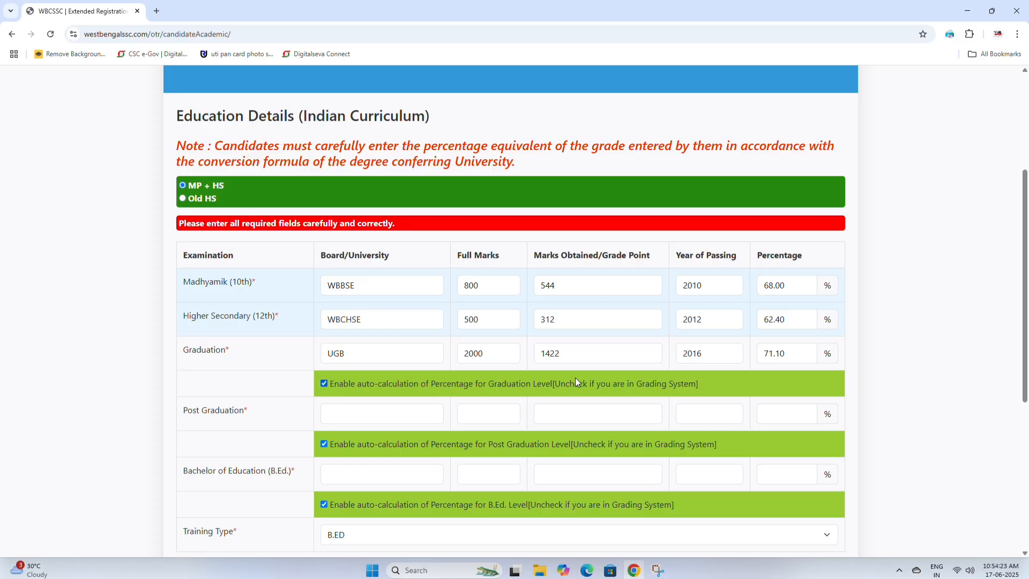
# - Fill the Post Graduation row with RBU, 2000, 1524 and 2022, and the B.Ed. row with WBUTTEPA, 2000, 1586 and 2022
pyautogui.scroll(-1, 575, 377)
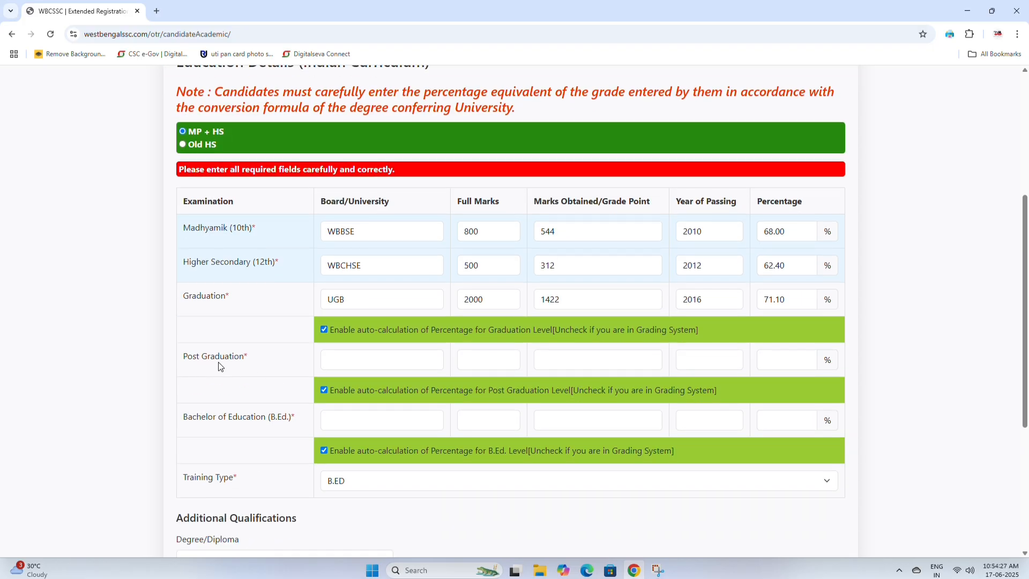
pyautogui.click(341, 358)
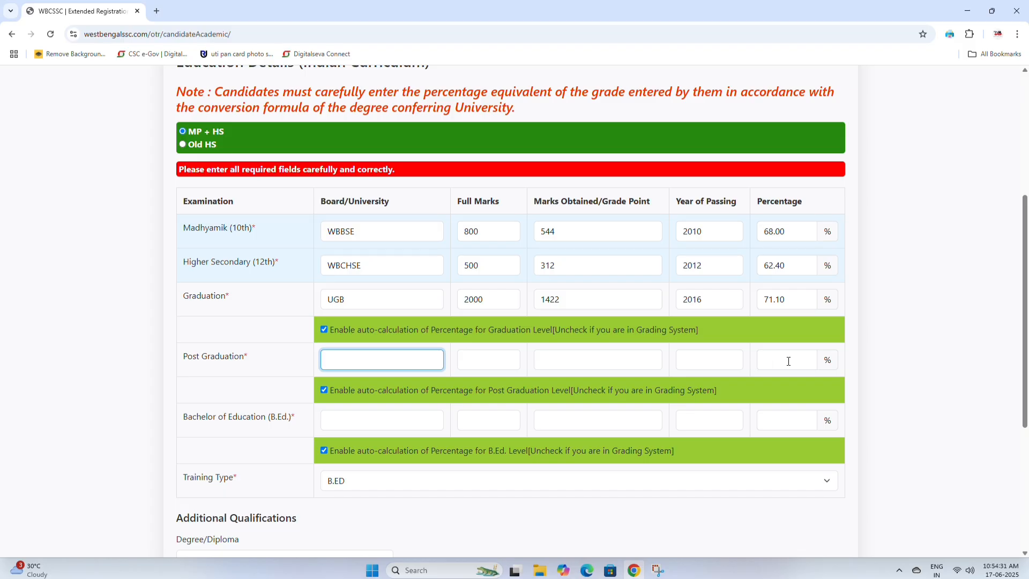
pyautogui.scroll(-2, 755, 368)
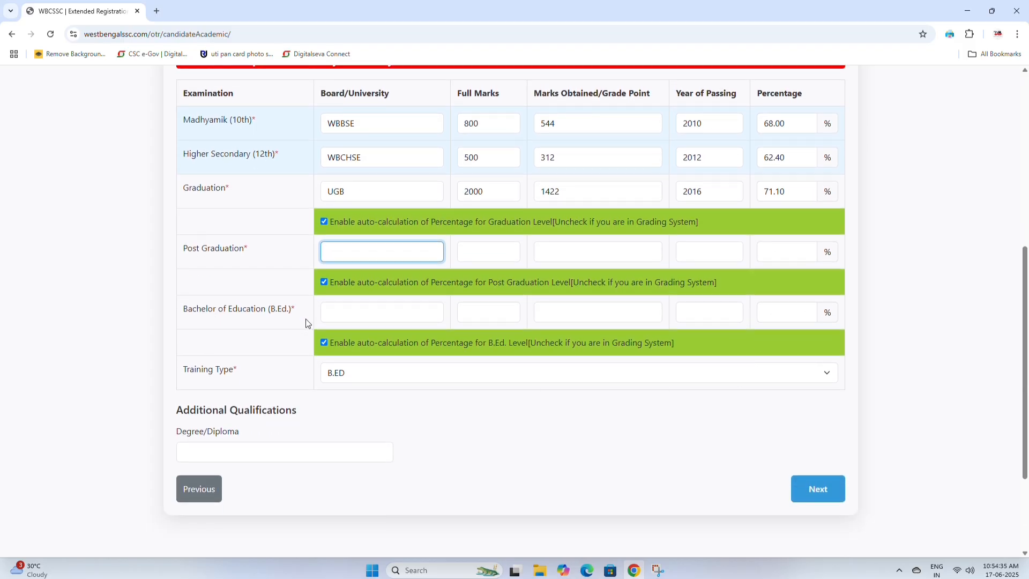
pyautogui.click(360, 311)
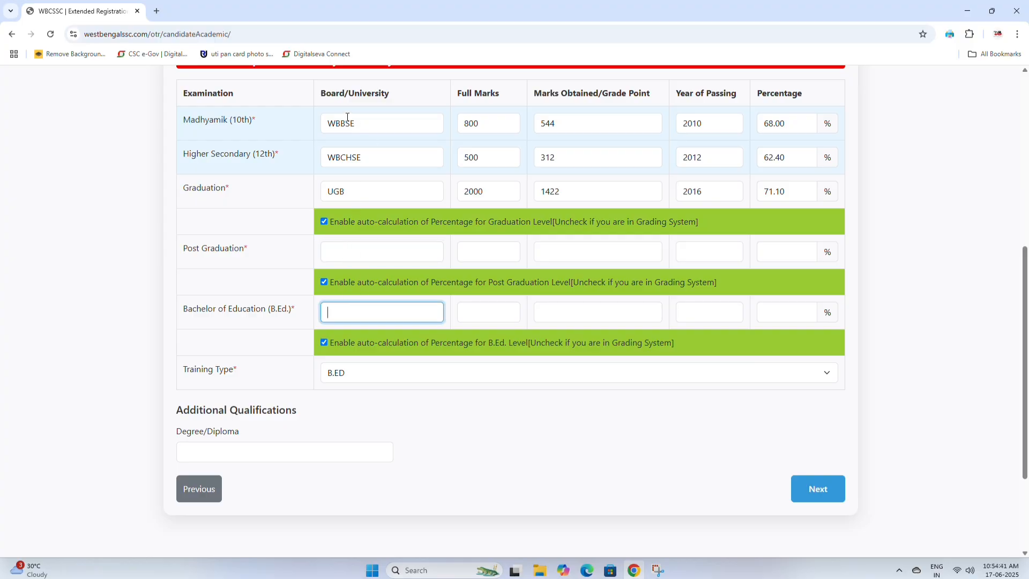
pyautogui.click(344, 254)
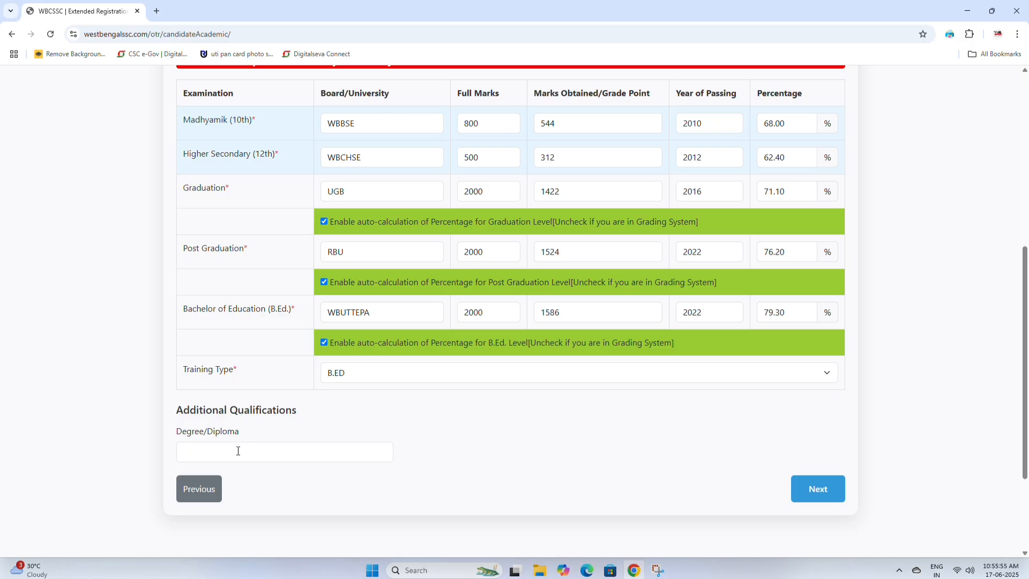
pyautogui.click(220, 452)
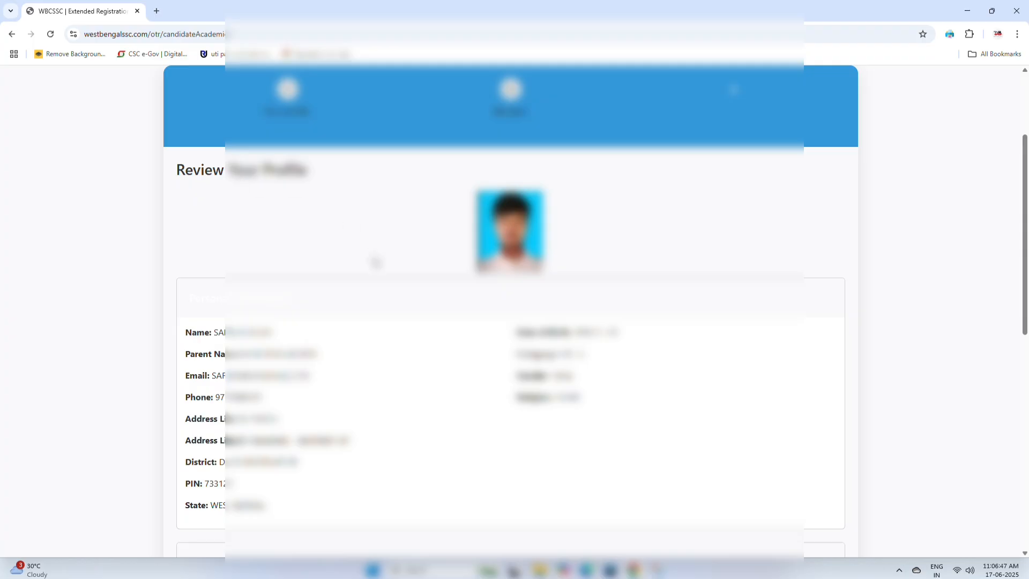
# - Review the profile, certify that all information is accurate and complete, and submit the profile form
pyautogui.scroll(-4, 427, 322)
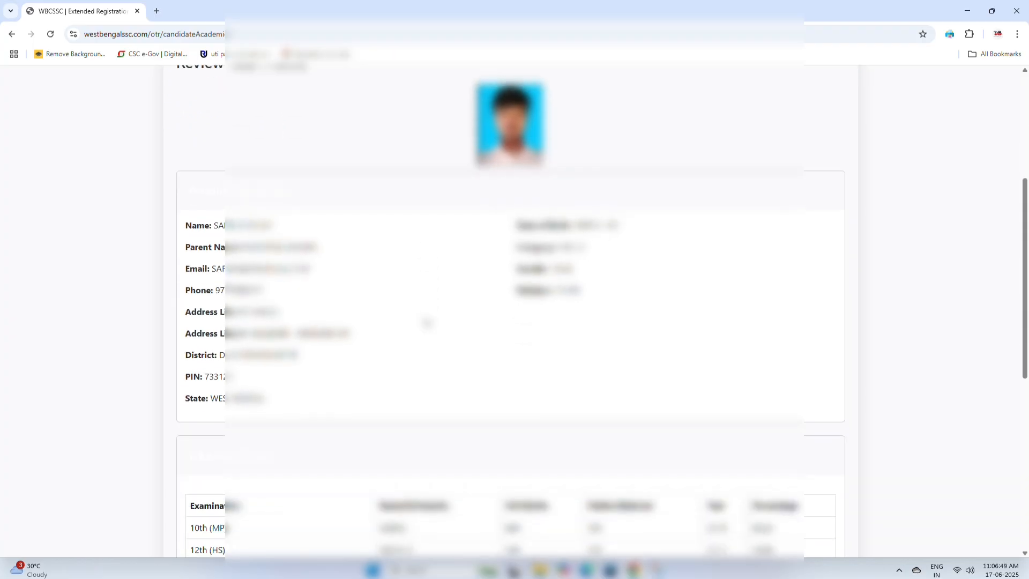
pyautogui.scroll(-2, 427, 324)
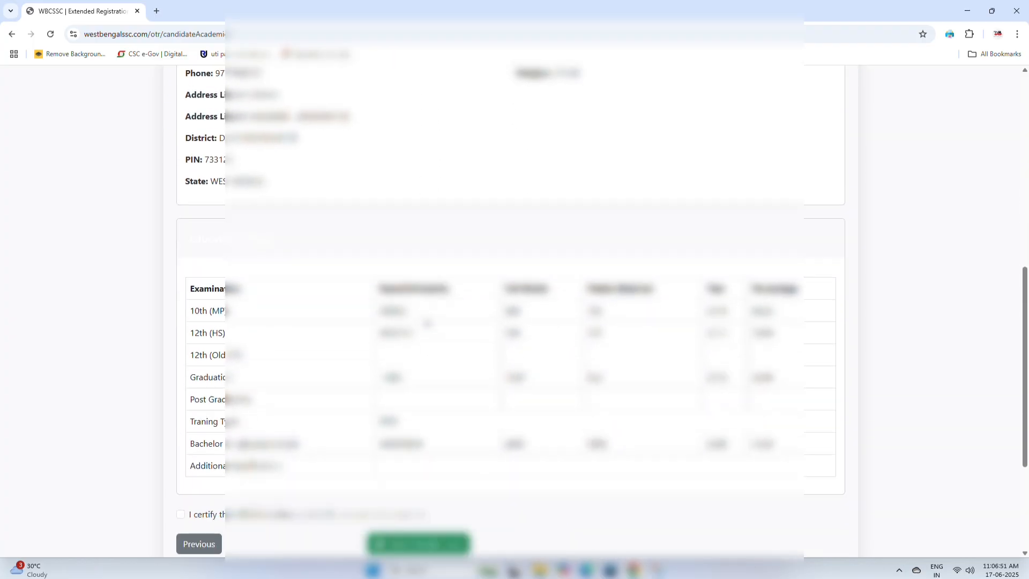
pyautogui.scroll(-2, 427, 324)
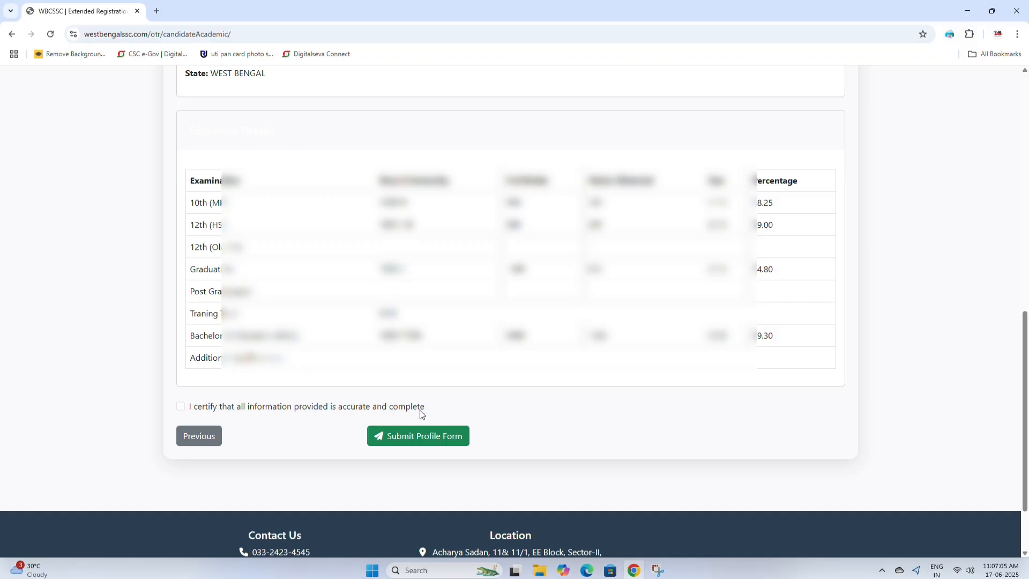
pyautogui.click(182, 408)
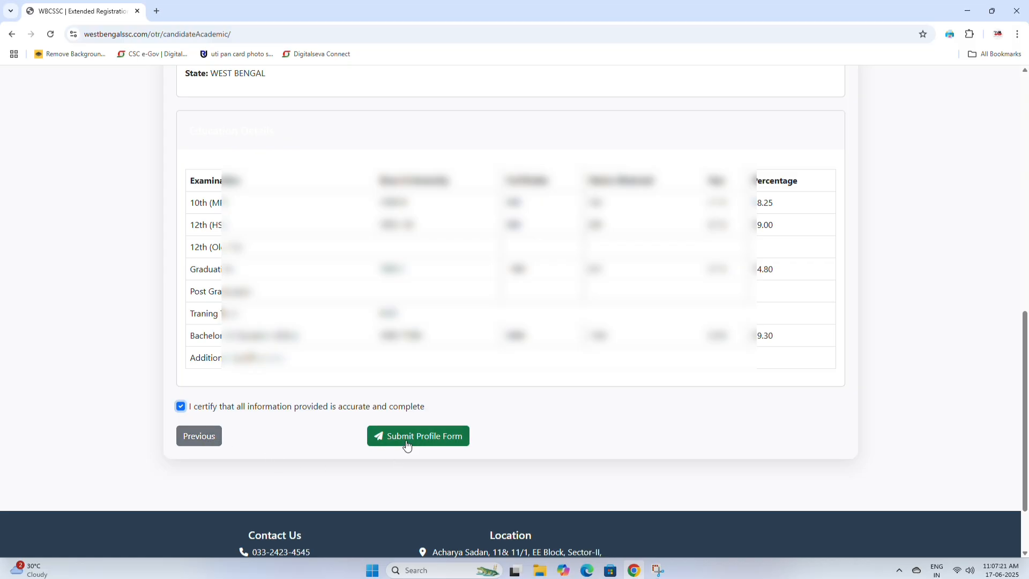
pyautogui.click(434, 436)
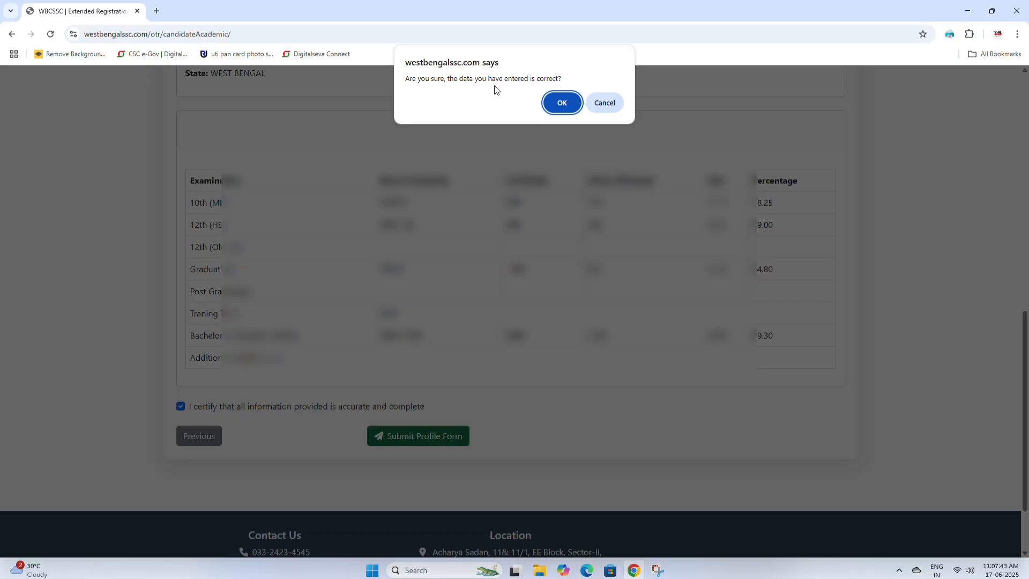
pyautogui.click(563, 107)
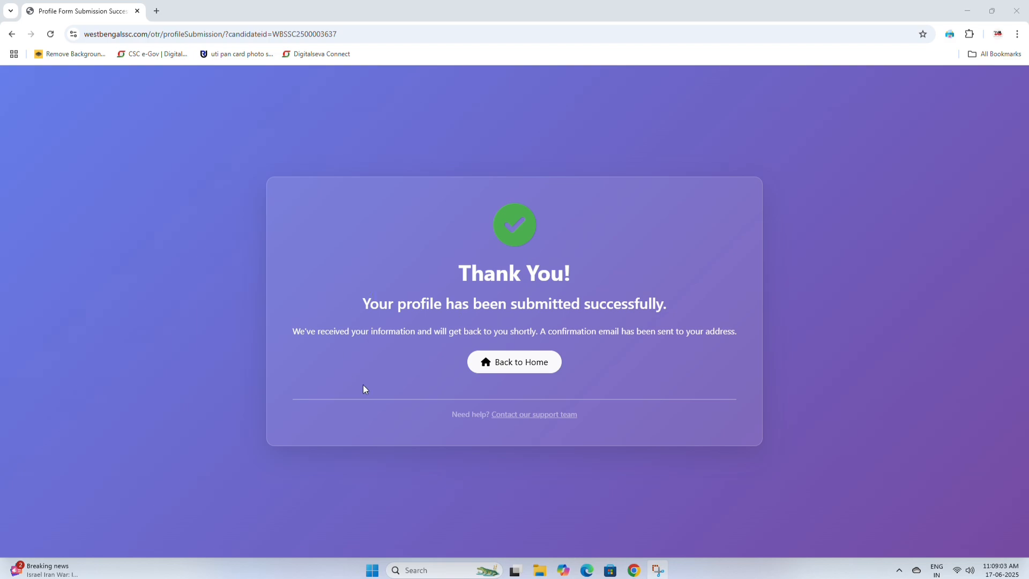
# - Return to the dashboard, check the profile entries and confirm the finalization of the profile
pyautogui.click(518, 368)
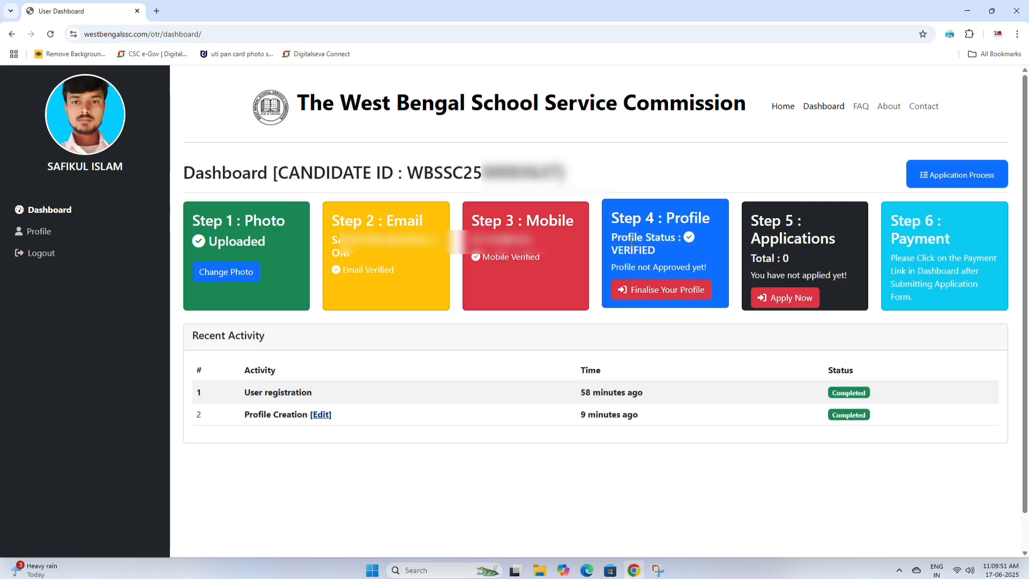
pyautogui.click(665, 296)
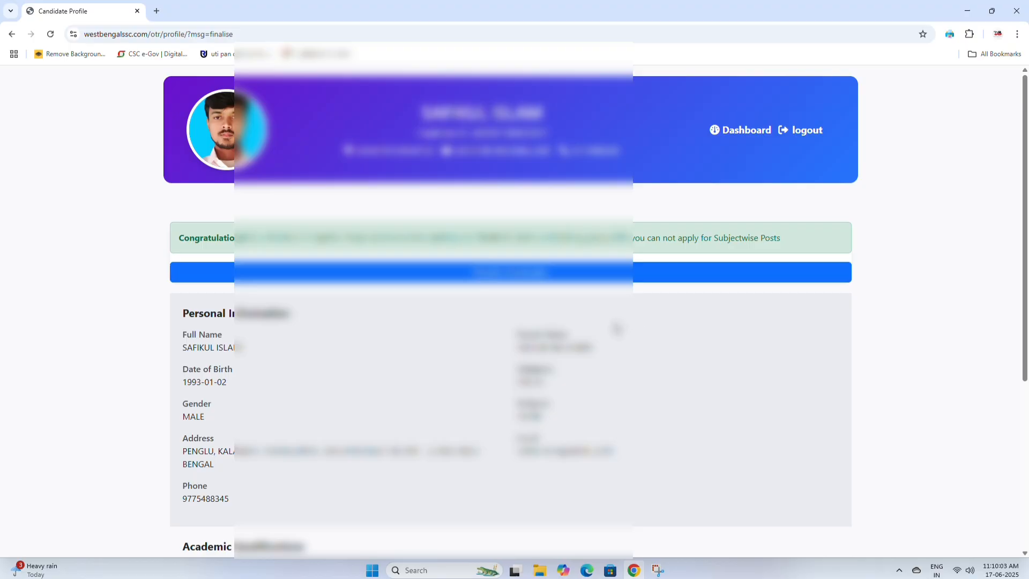
pyautogui.scroll(-2, 618, 328)
pyautogui.scroll(-3, 618, 329)
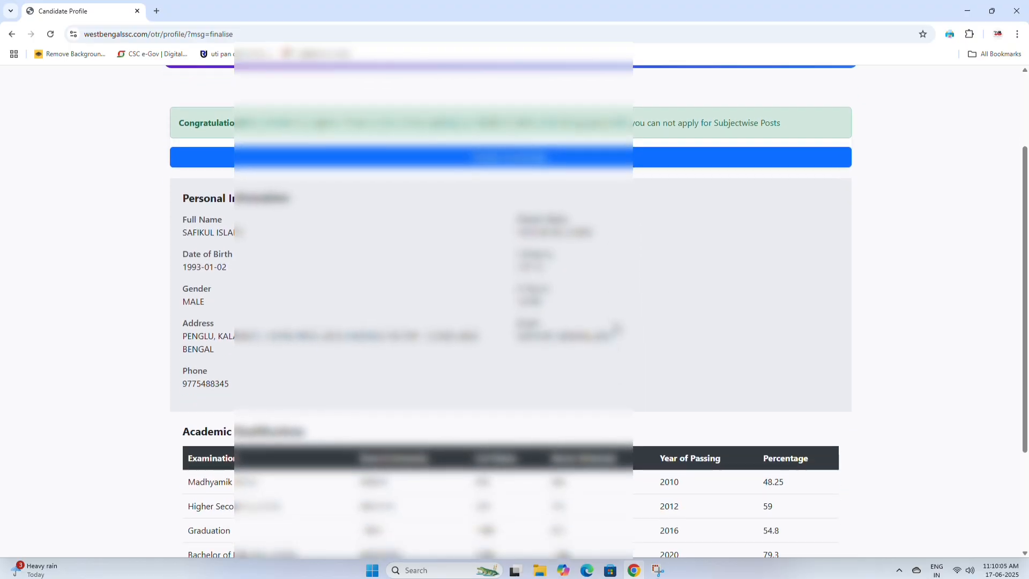
pyautogui.scroll(4, 618, 329)
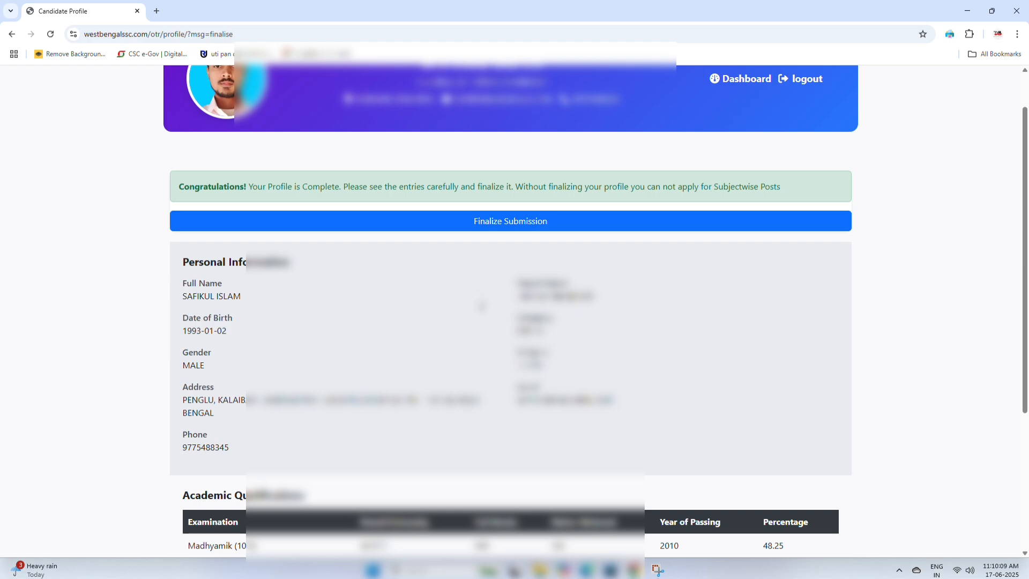
pyautogui.click(509, 223)
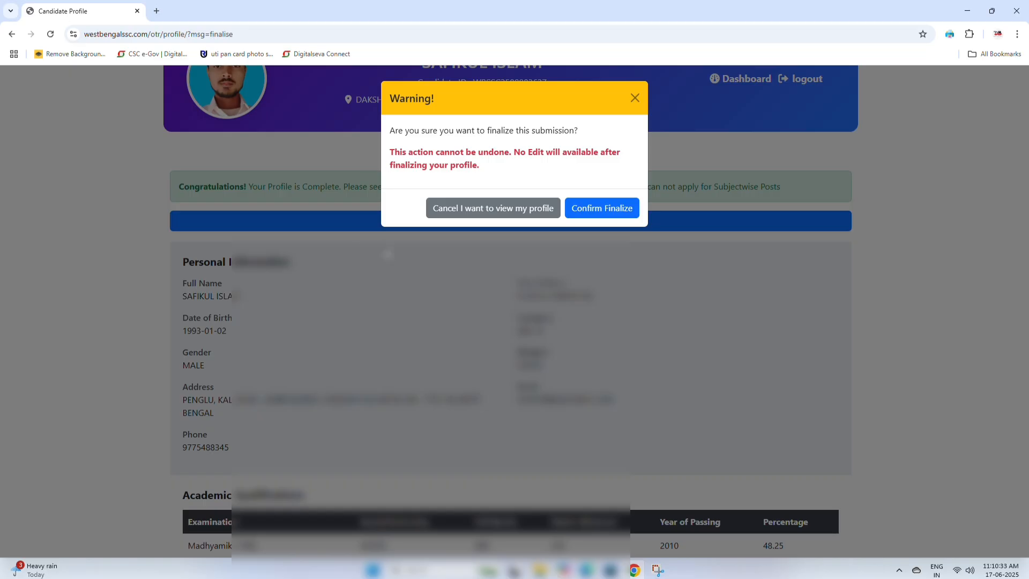
pyautogui.click(608, 212)
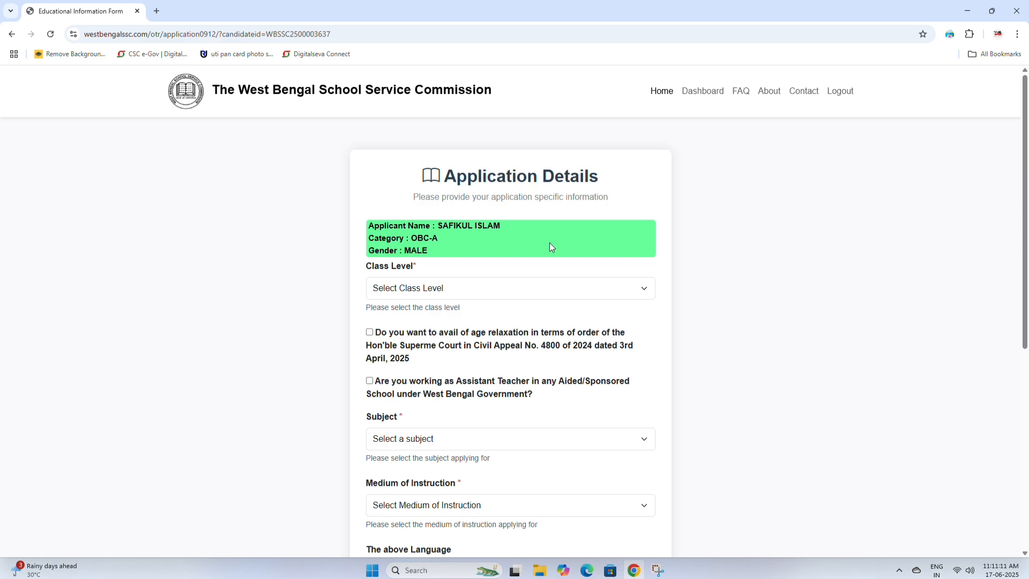
# - Set the class level in the application details to Class Level IX-X
pyautogui.scroll(-2, 550, 243)
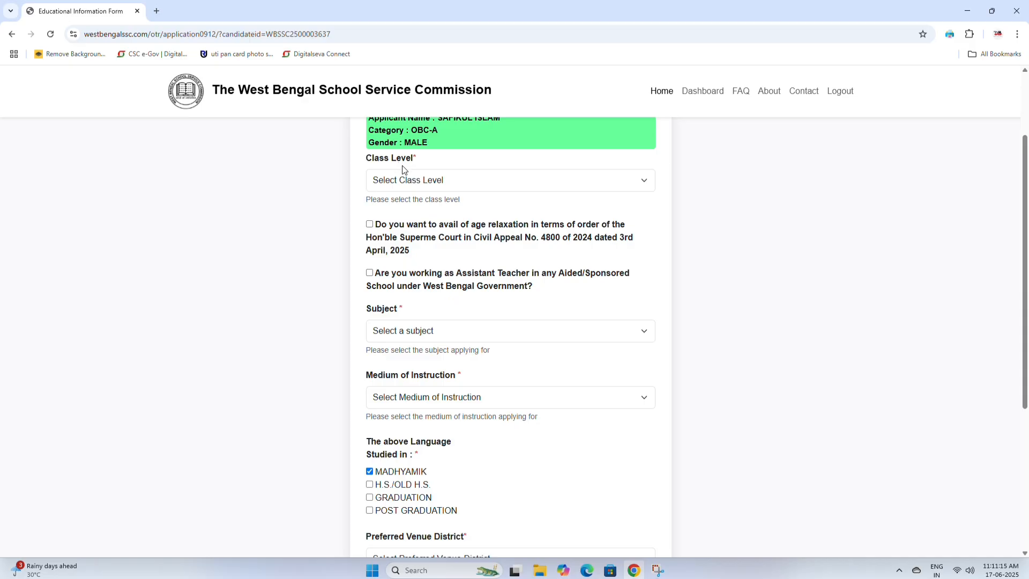
pyautogui.click(485, 183)
pyautogui.click(462, 184)
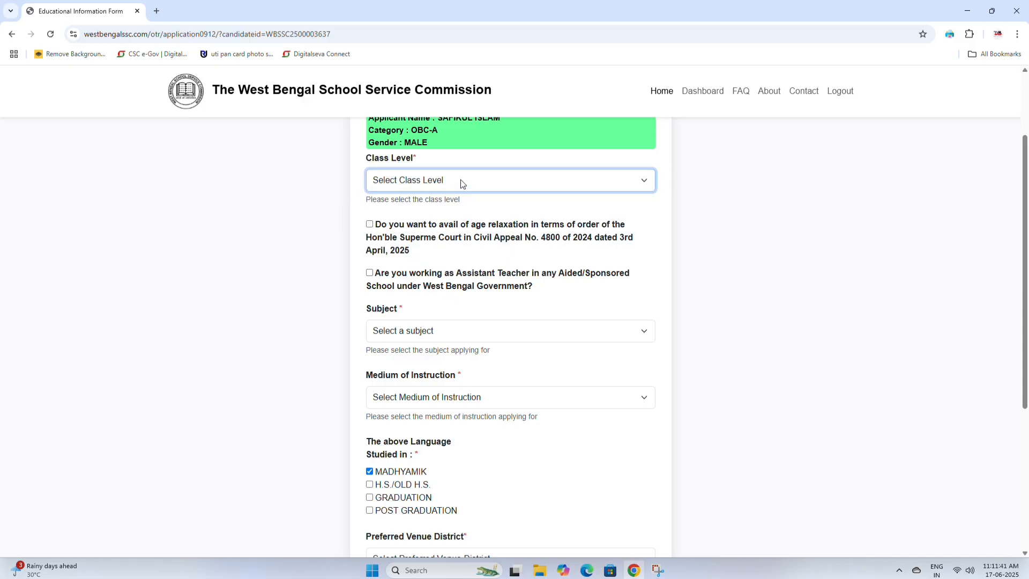
pyautogui.click(480, 183)
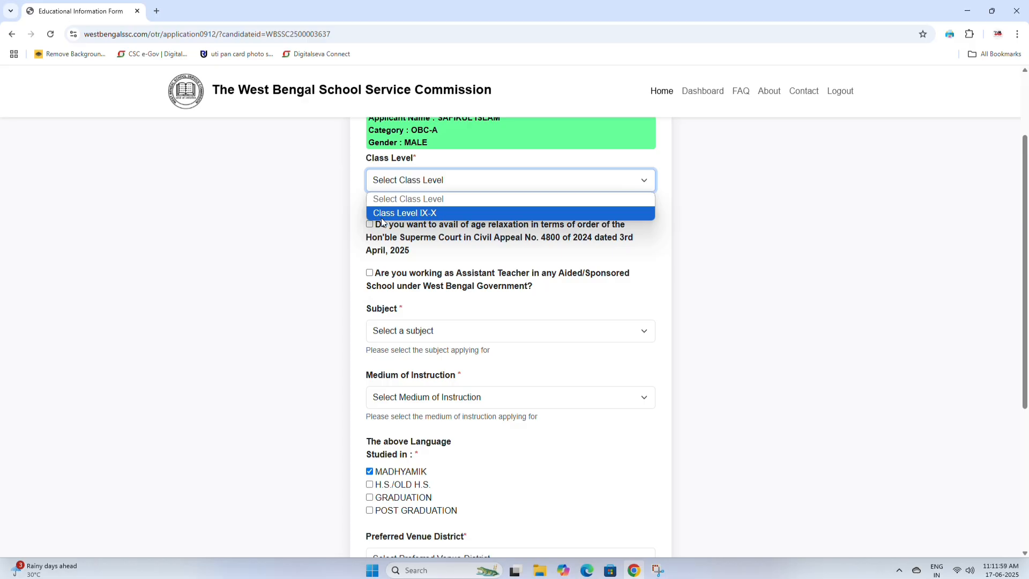
pyautogui.click(424, 214)
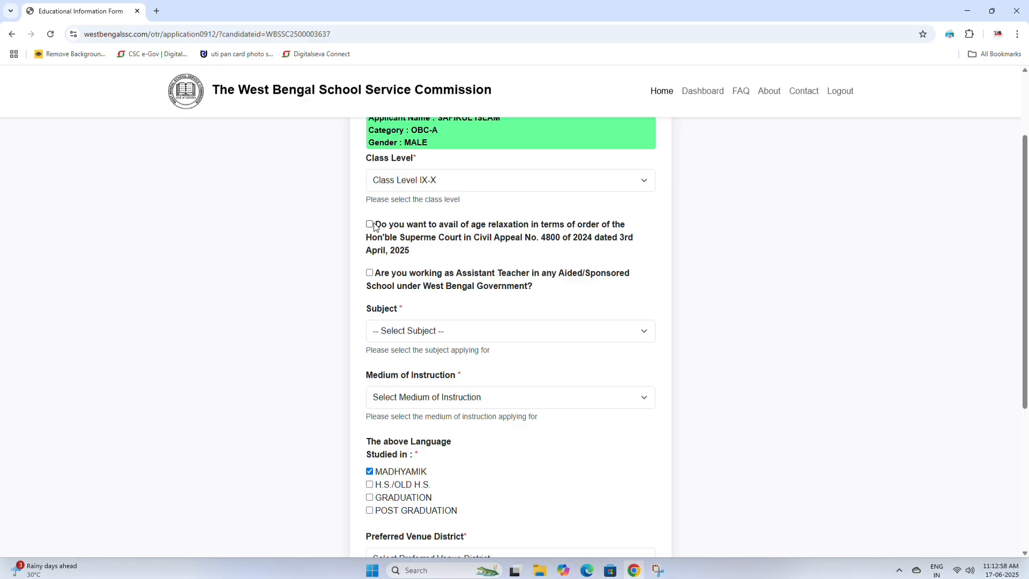
# - Try the age relaxation option under the Supreme Court order of 3rd April, 2025, and leave it off
pyautogui.moveTo(375, 224); pyautogui.dragTo(409, 257)
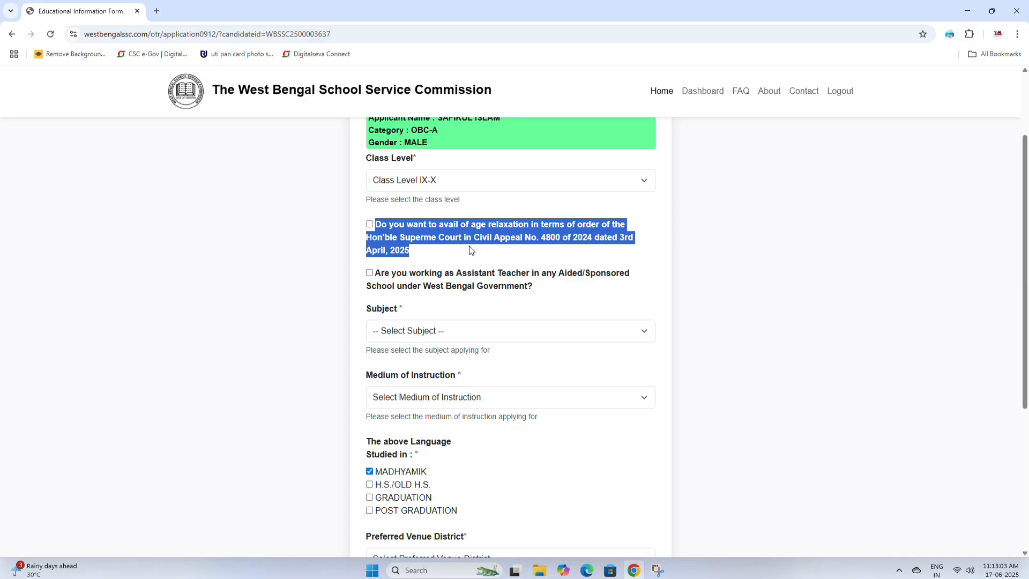
pyautogui.click(370, 226)
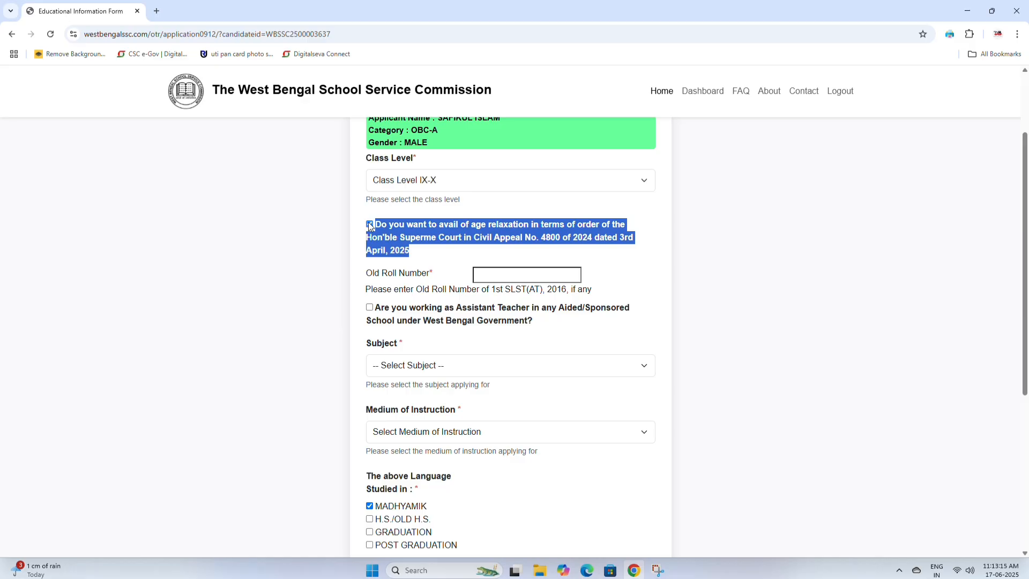
pyautogui.click(369, 226)
pyautogui.click(370, 225)
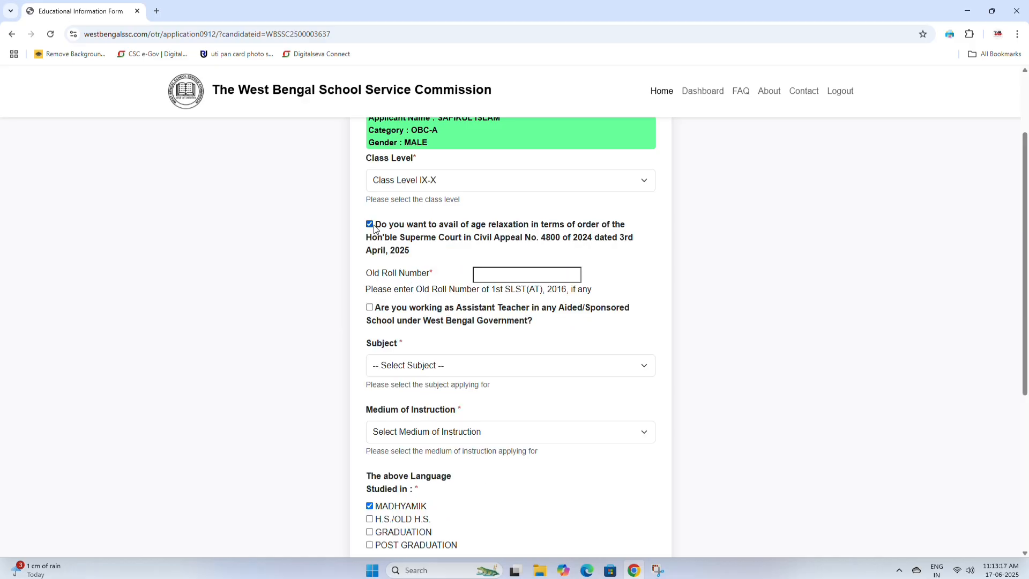
pyautogui.click(370, 226)
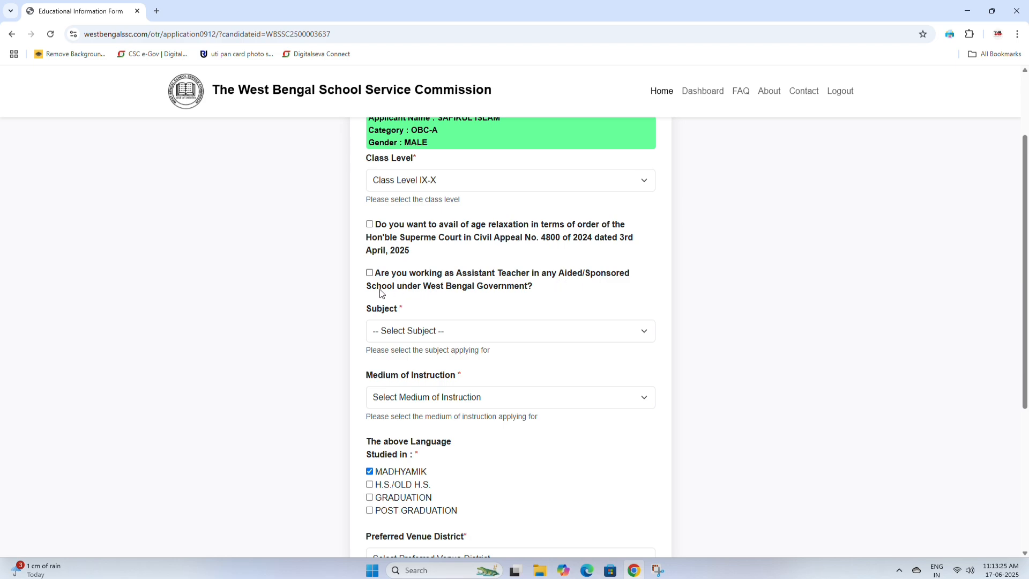
# - Try the declaration of working as Assistant Teacher in an Aided/Sponsored School and the age relaxation option, leaving both off
pyautogui.moveTo(381, 291); pyautogui.dragTo(540, 294)
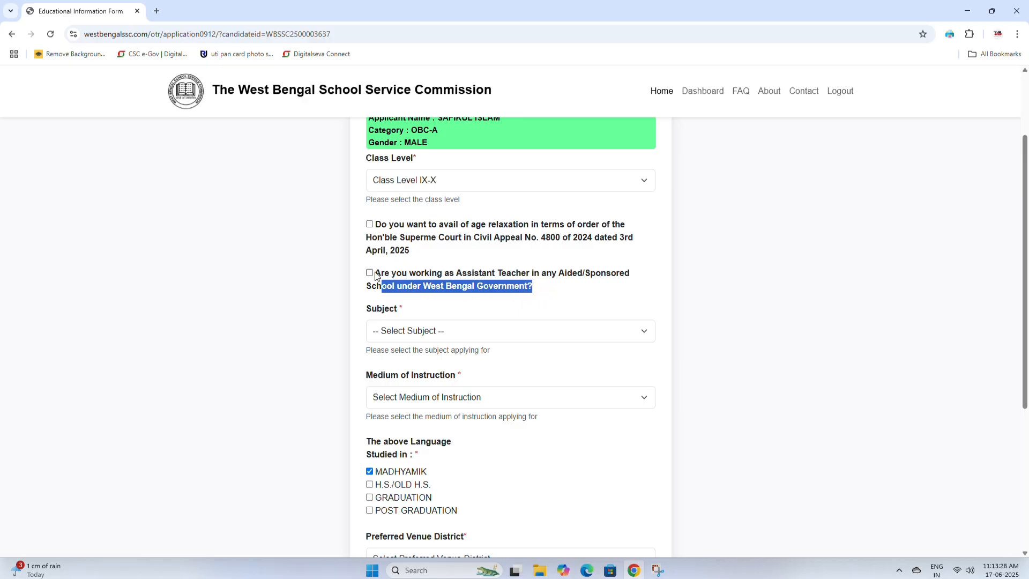
pyautogui.moveTo(375, 275); pyautogui.dragTo(528, 296)
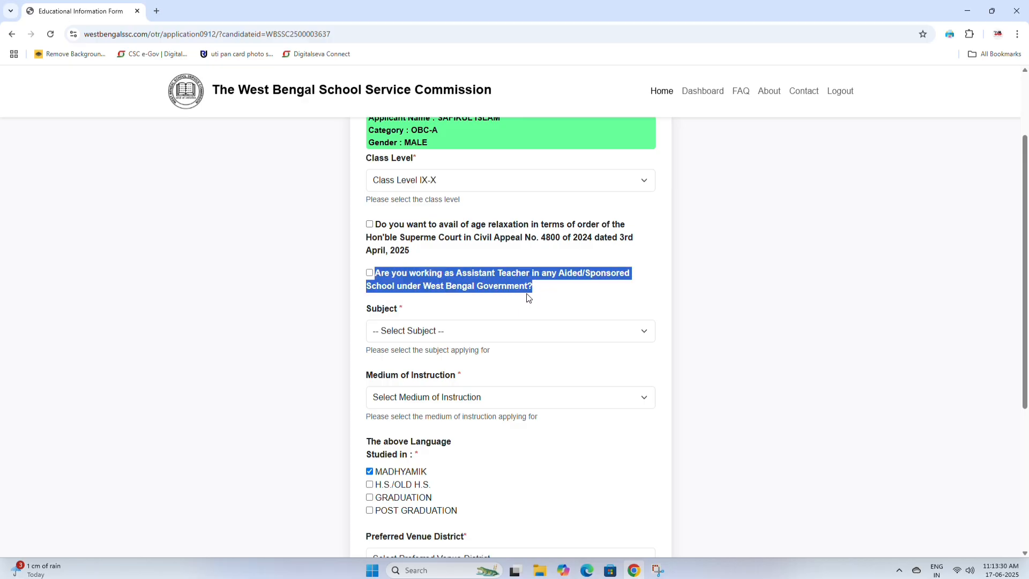
pyautogui.click(370, 273)
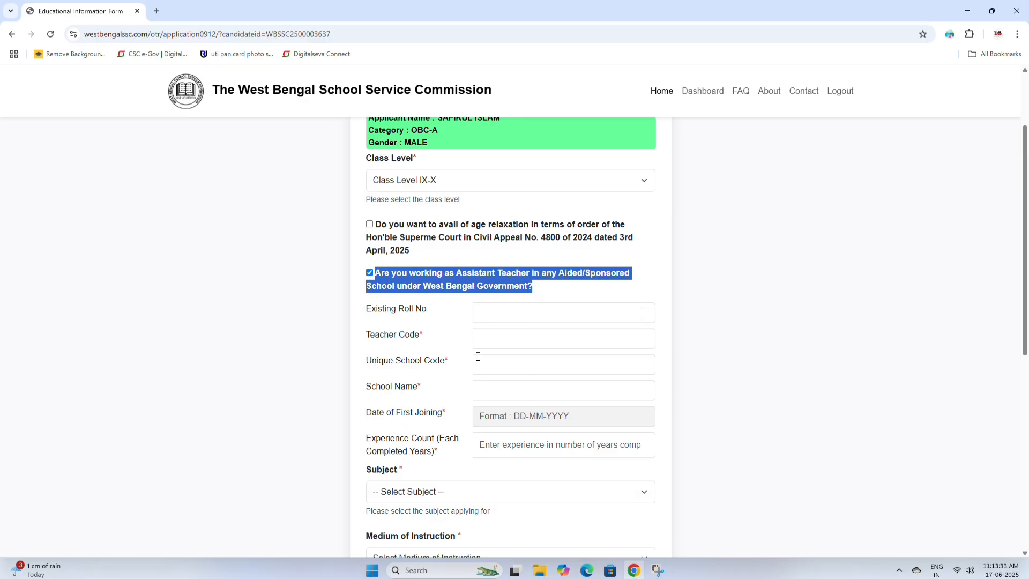
pyautogui.click(369, 273)
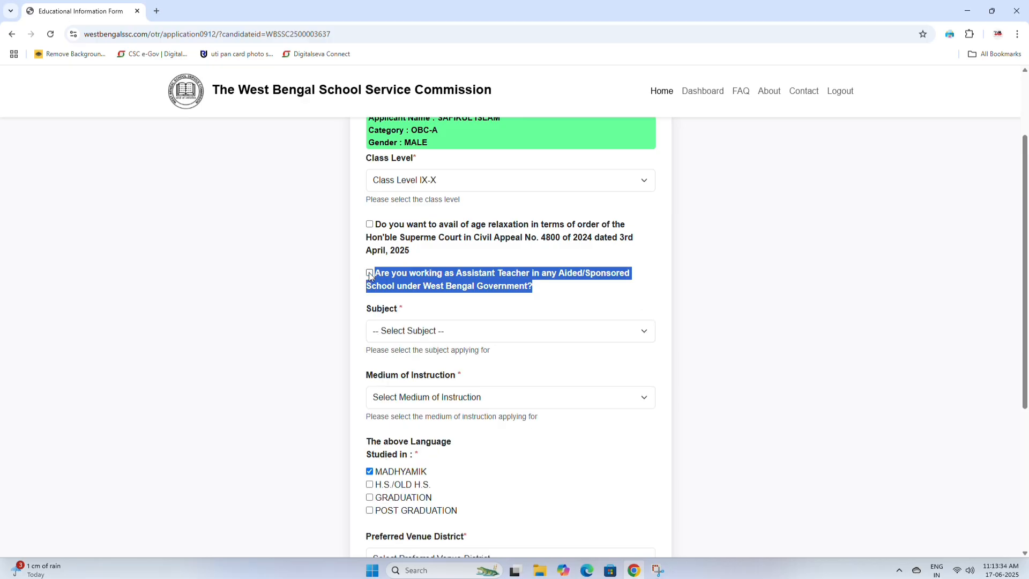
pyautogui.click(448, 256)
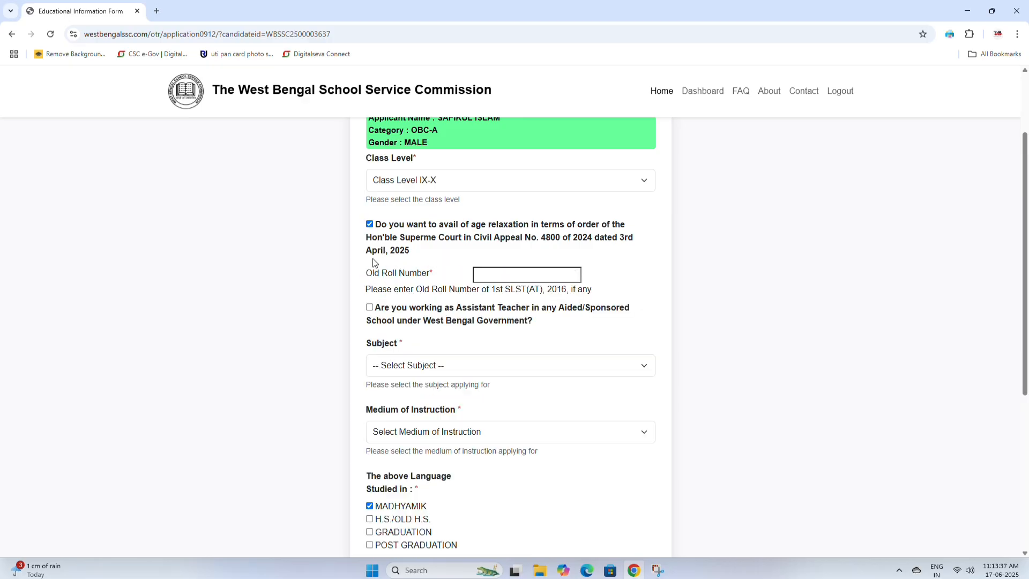
pyautogui.click(370, 224)
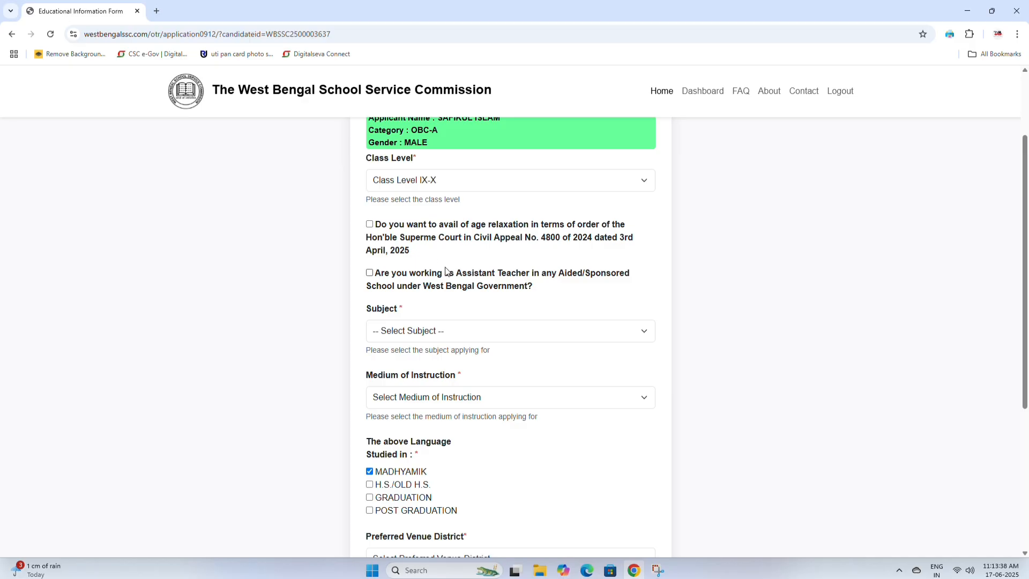
# - Choose GEOGRAPHY(GRAD) as the subject applied for
pyautogui.scroll(-1, 414, 315)
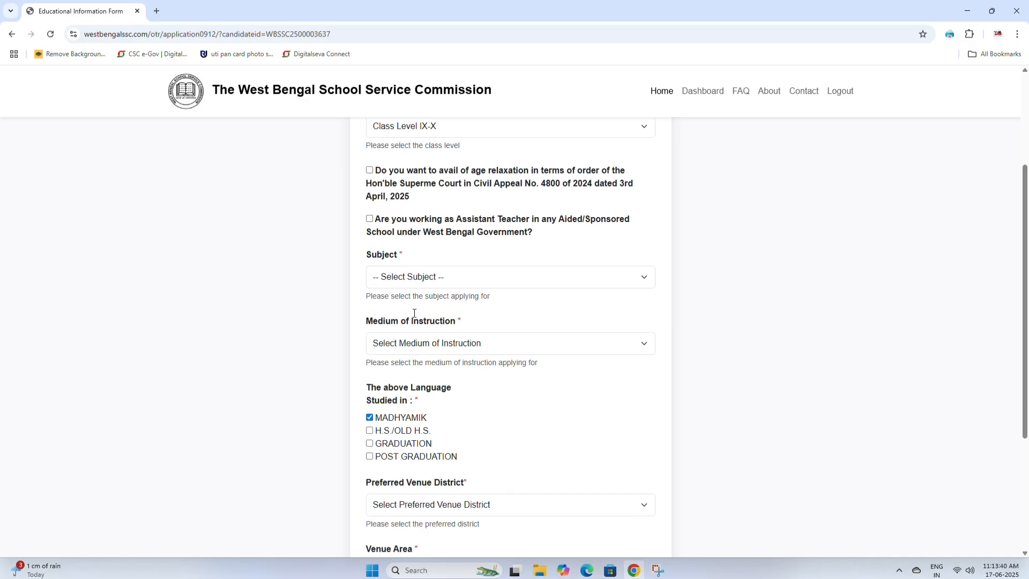
pyautogui.click(448, 278)
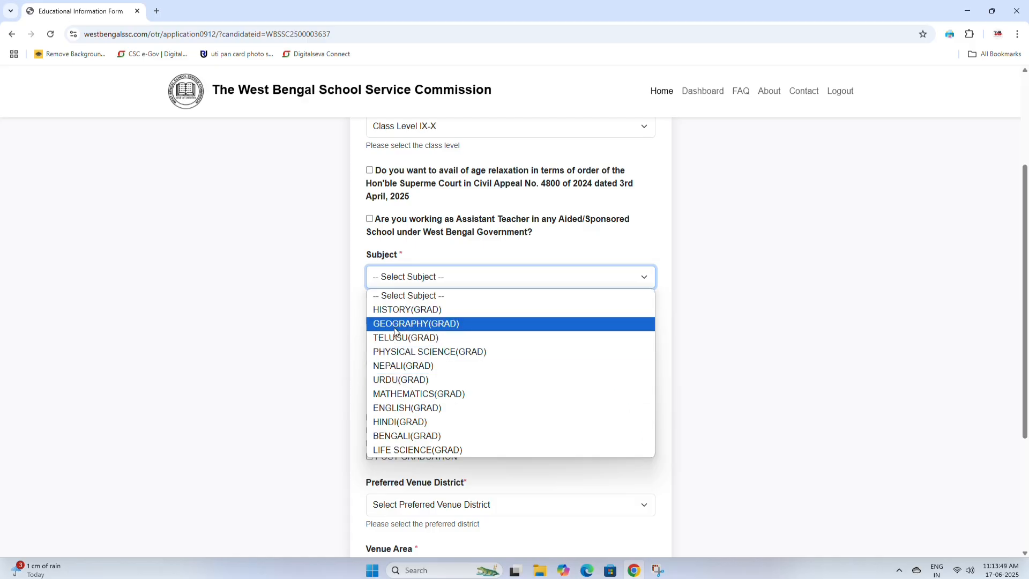
pyautogui.click(433, 327)
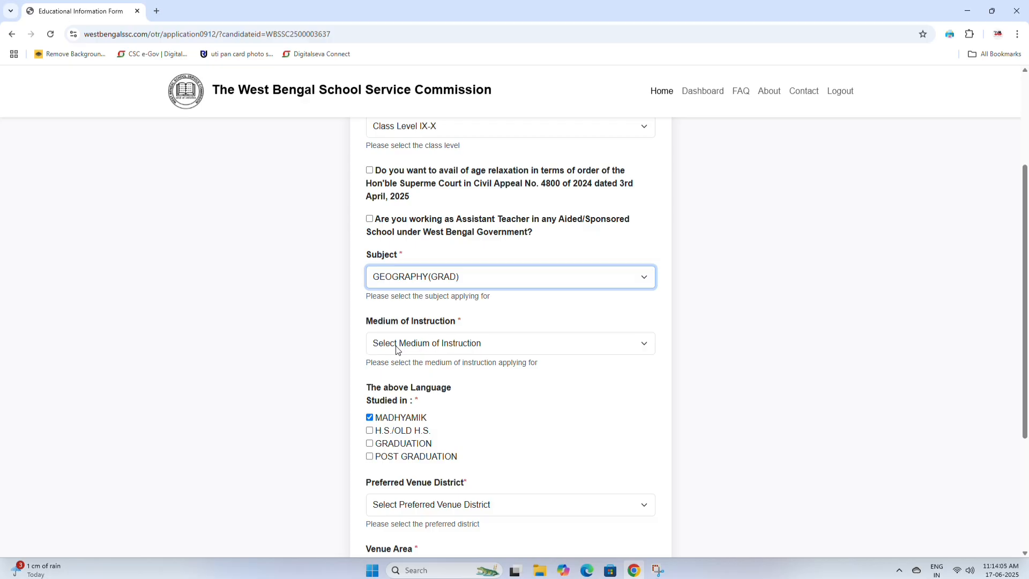
# - Set the medium of instruction to Bengali and mark the language as also studied in H.S./OLD H.S. and GRADUATION
pyautogui.click(481, 346)
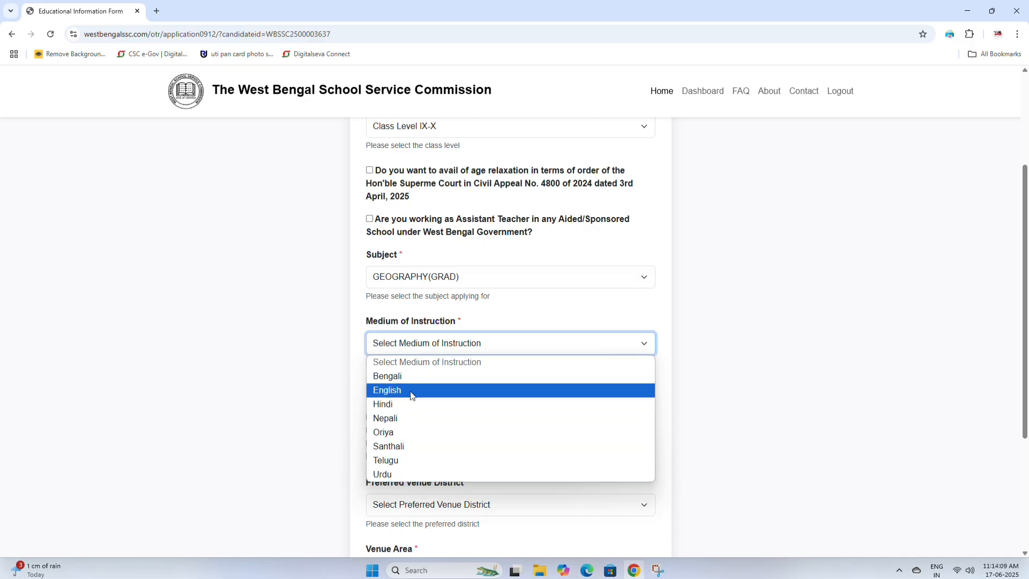
pyautogui.click(407, 377)
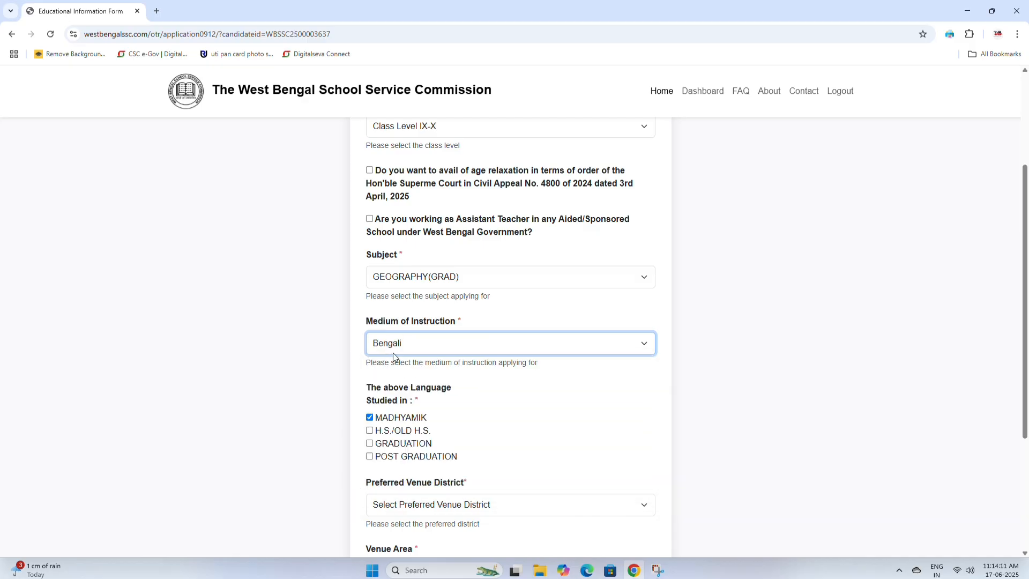
pyautogui.scroll(-1, 410, 369)
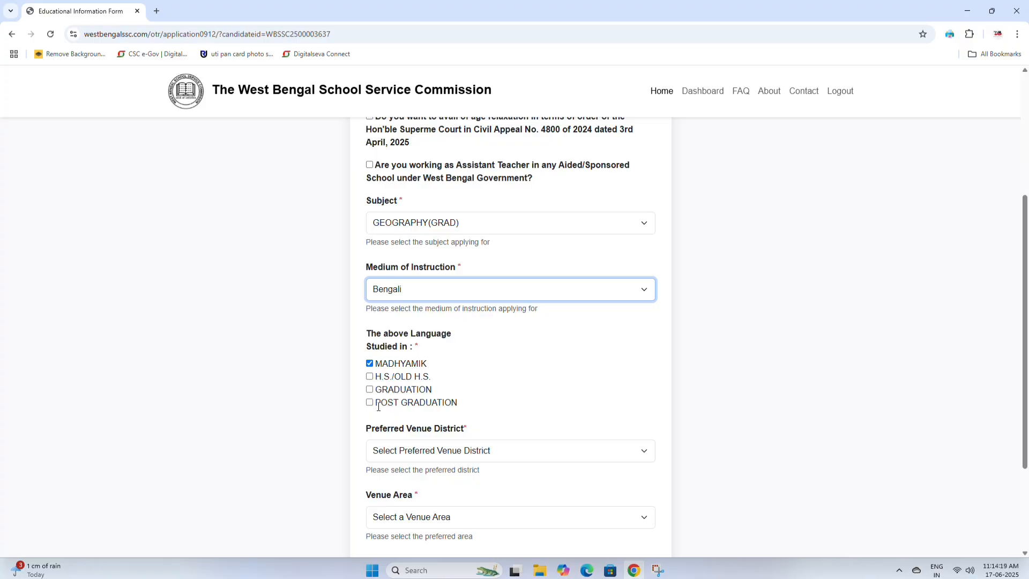
pyautogui.click(370, 377)
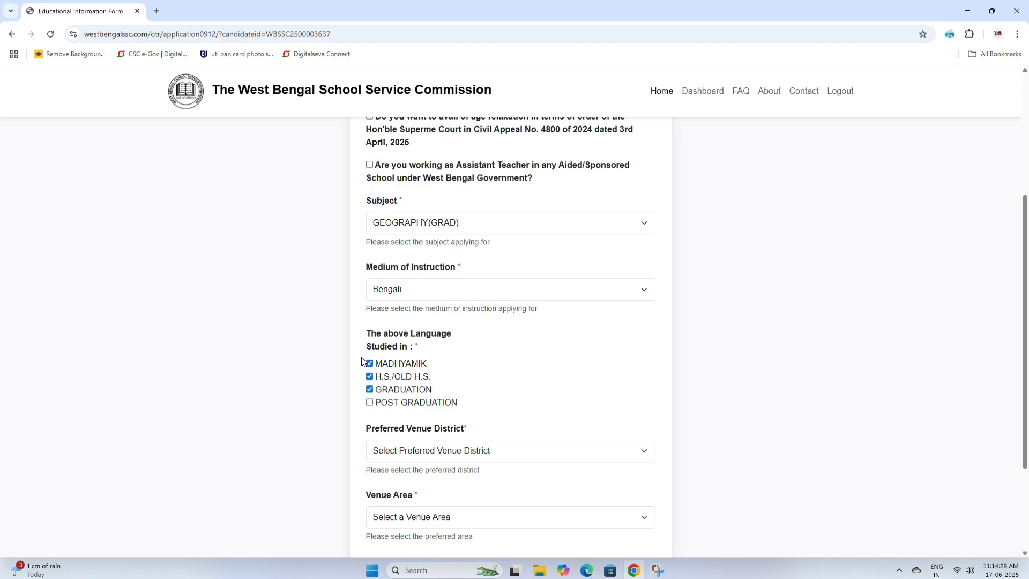
# - Set the preferred venue district to UTTAR DINAJPUR and the venue area to RAIGANJ SADAR
pyautogui.scroll(-1, 479, 390)
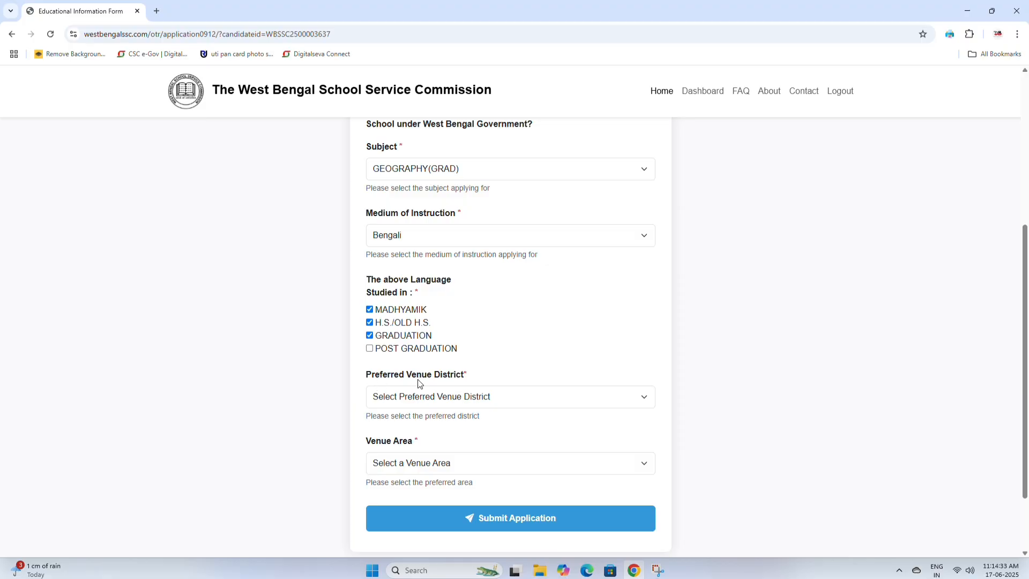
pyautogui.click(497, 397)
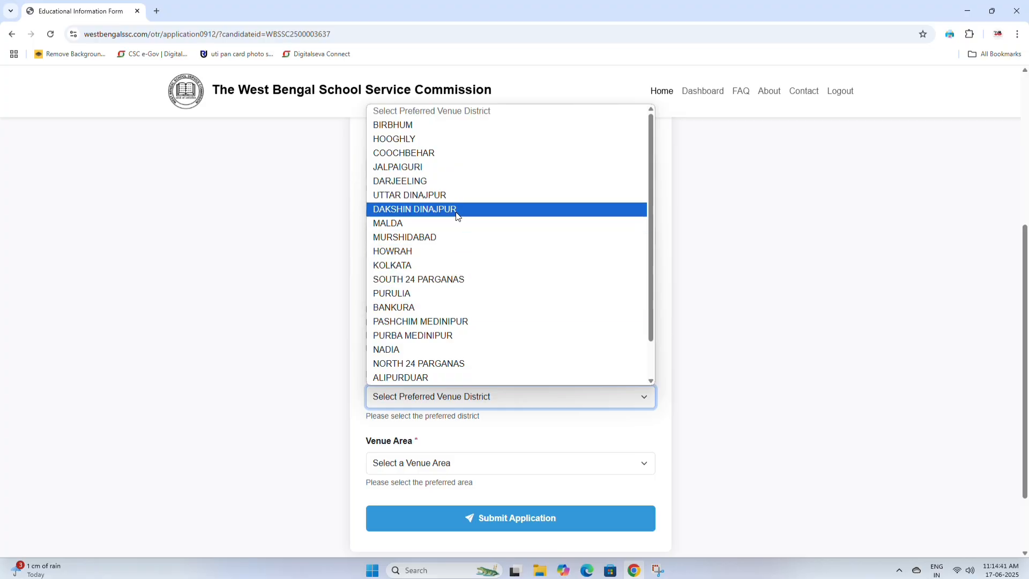
pyautogui.scroll(-1, 443, 188)
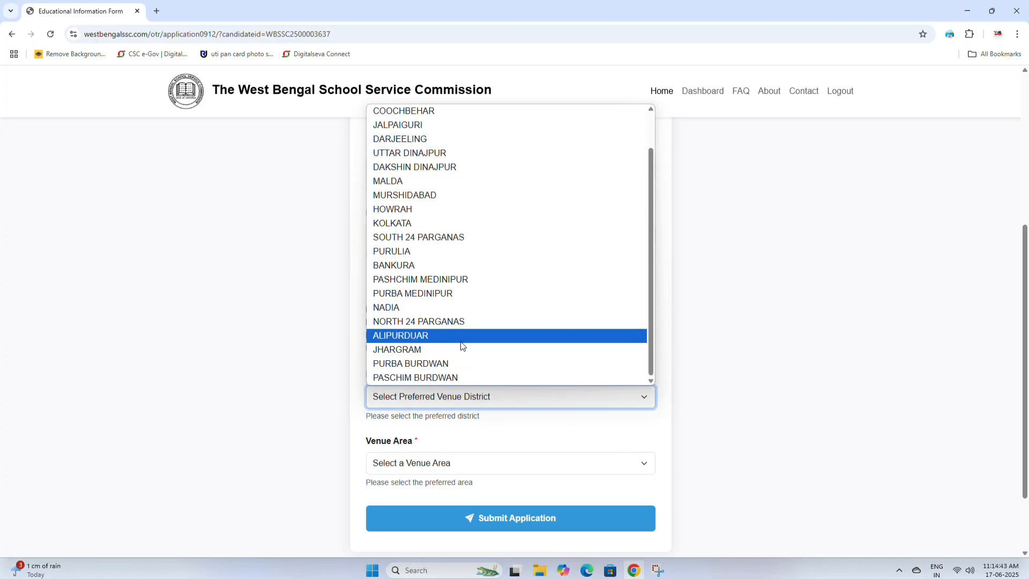
pyautogui.scroll(1, 462, 356)
pyautogui.scroll(1, 461, 356)
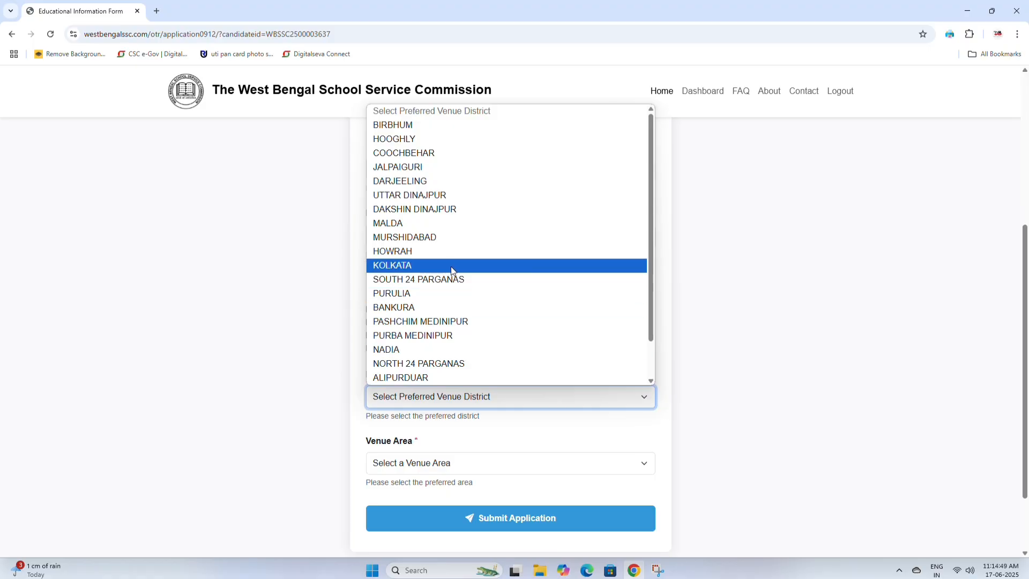
pyautogui.click(418, 195)
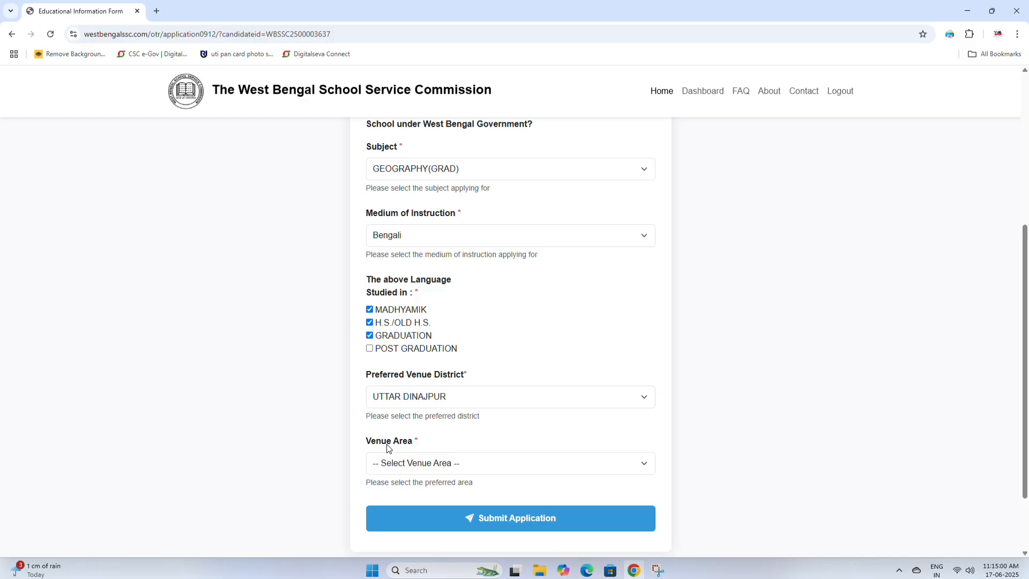
pyautogui.click(469, 464)
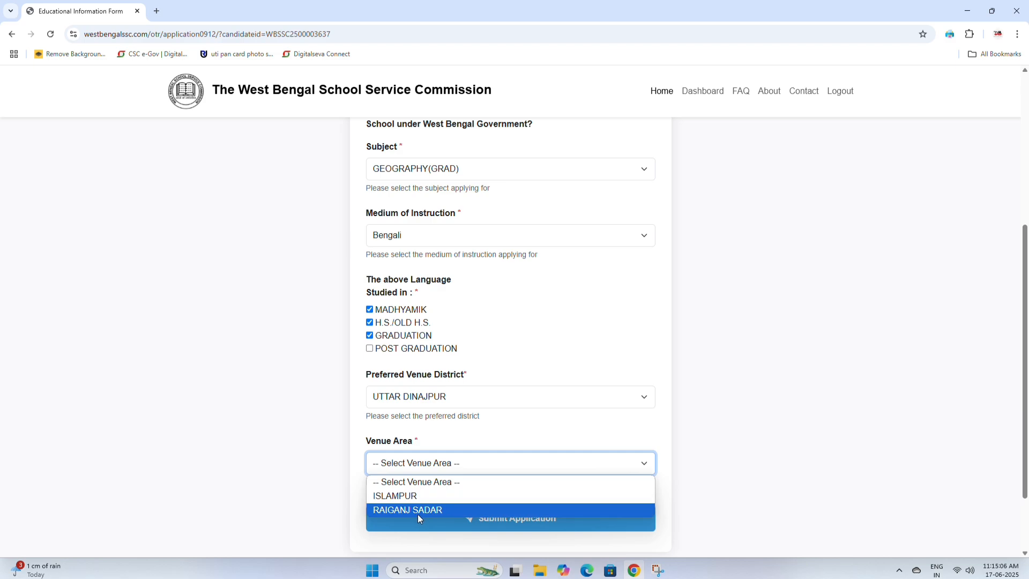
pyautogui.click(388, 511)
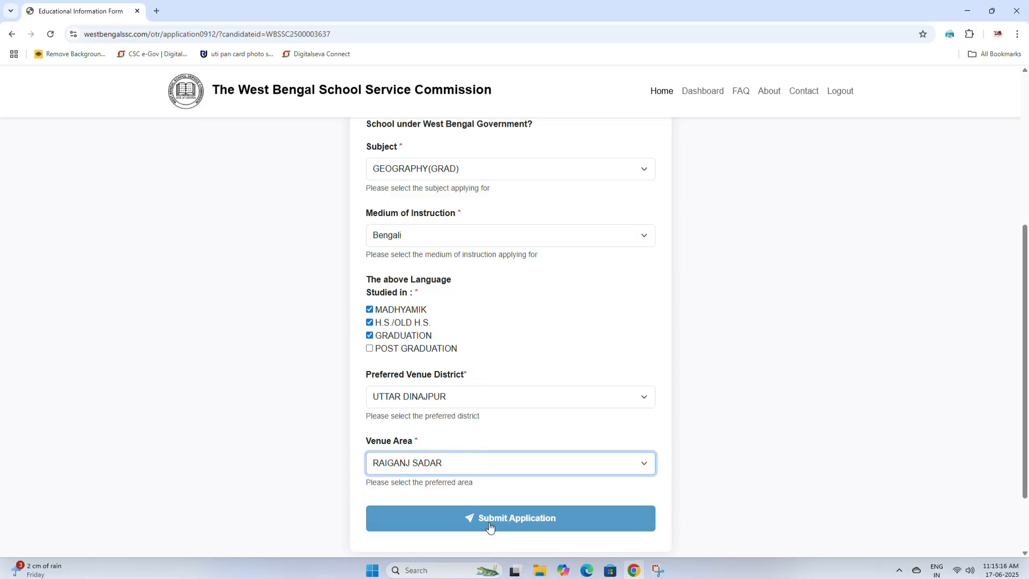
# - Submit the completed application and confirm that the entered data is correct
pyautogui.click(518, 524)
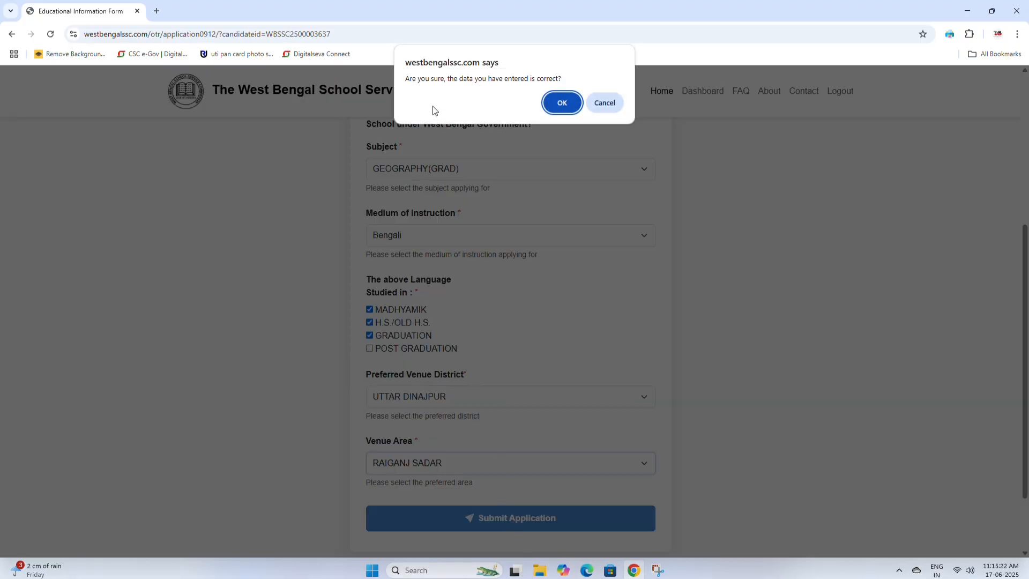
pyautogui.click(563, 103)
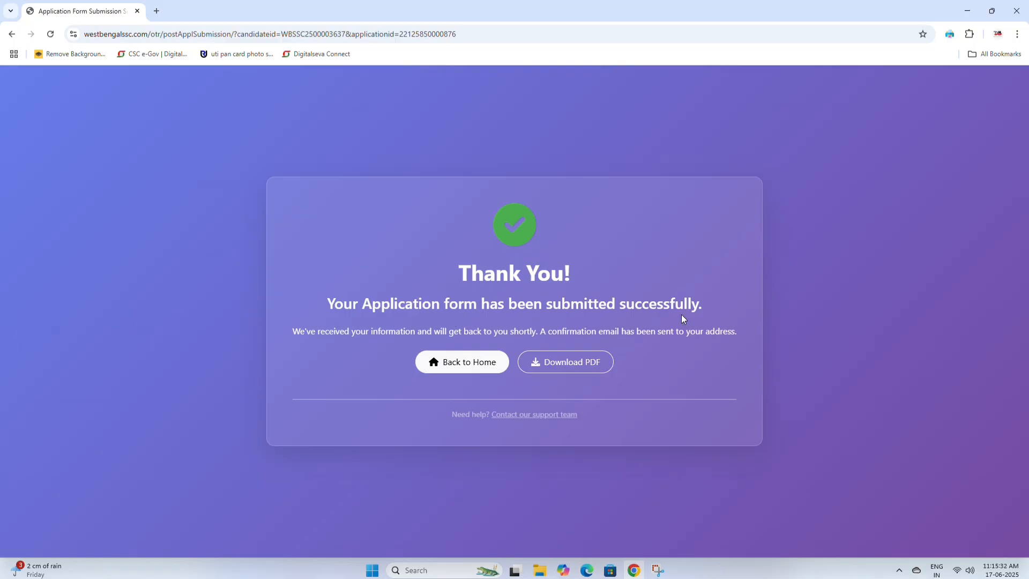
# - Download the submitted application form as a PDF and return to the dashboard
pyautogui.click(569, 367)
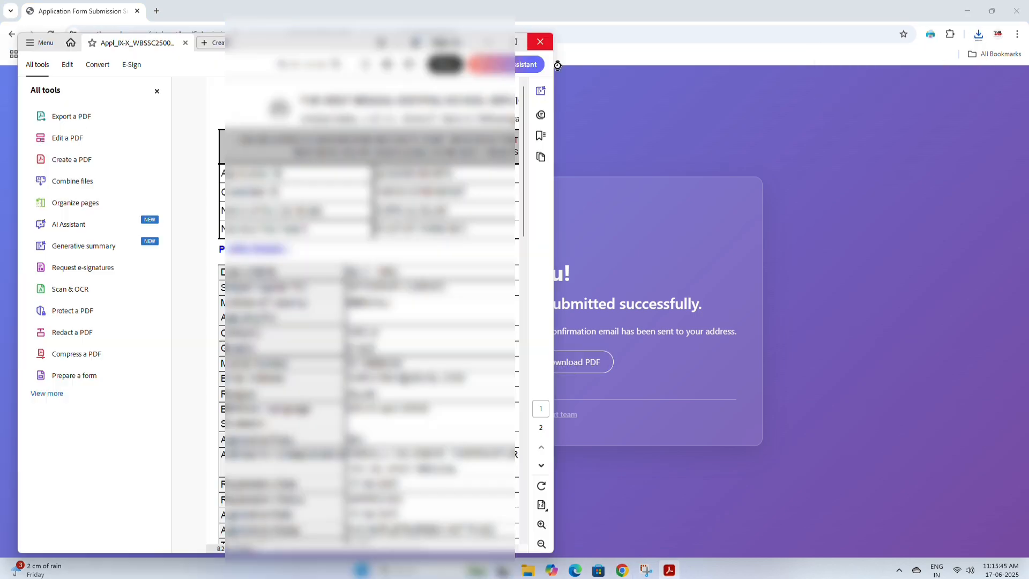
pyautogui.click(542, 43)
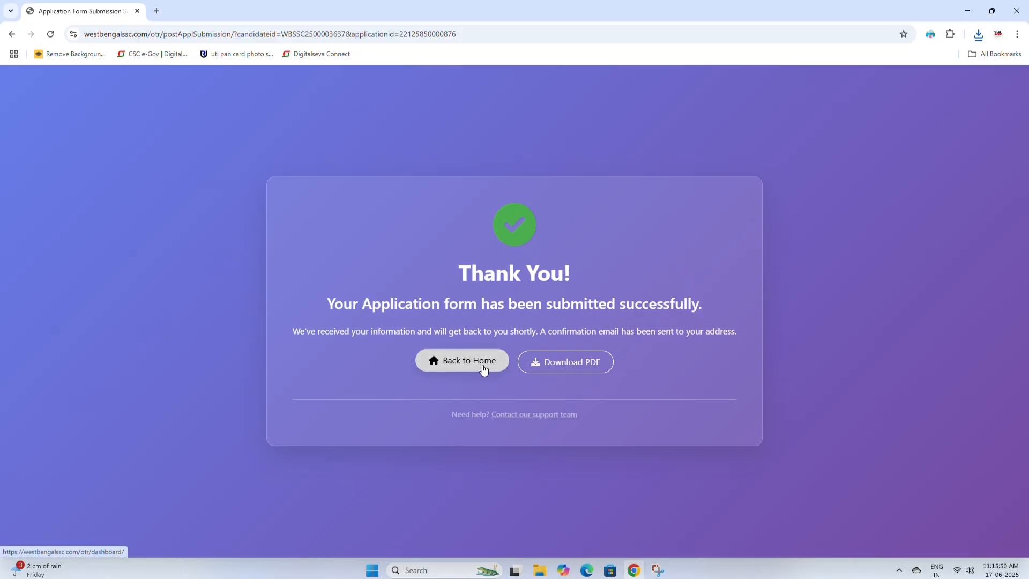
pyautogui.click(465, 365)
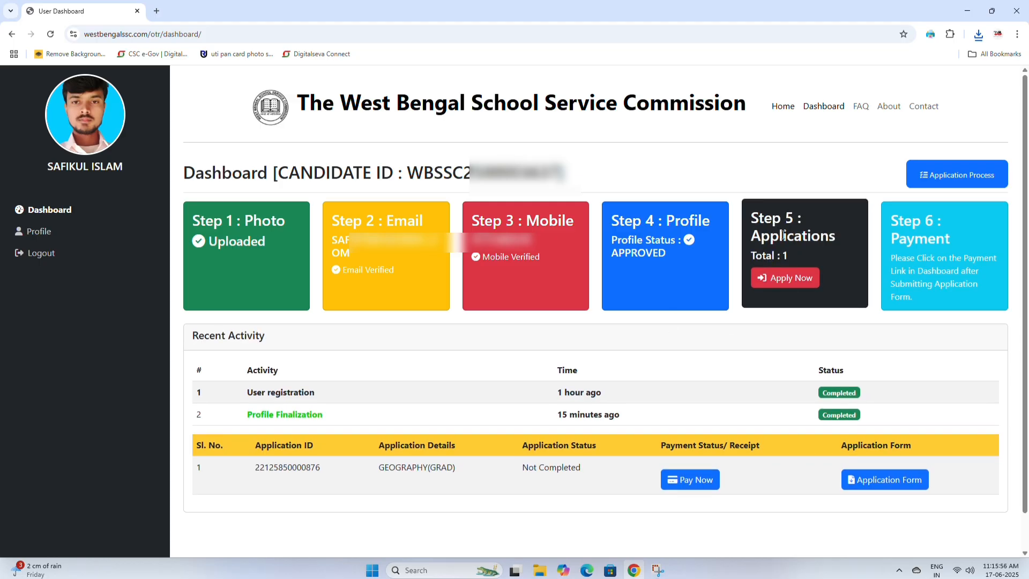
# - Open another application form, check which class levels are offered with Class Level IX-X selected, and go back to the dashboard
pyautogui.click(797, 285)
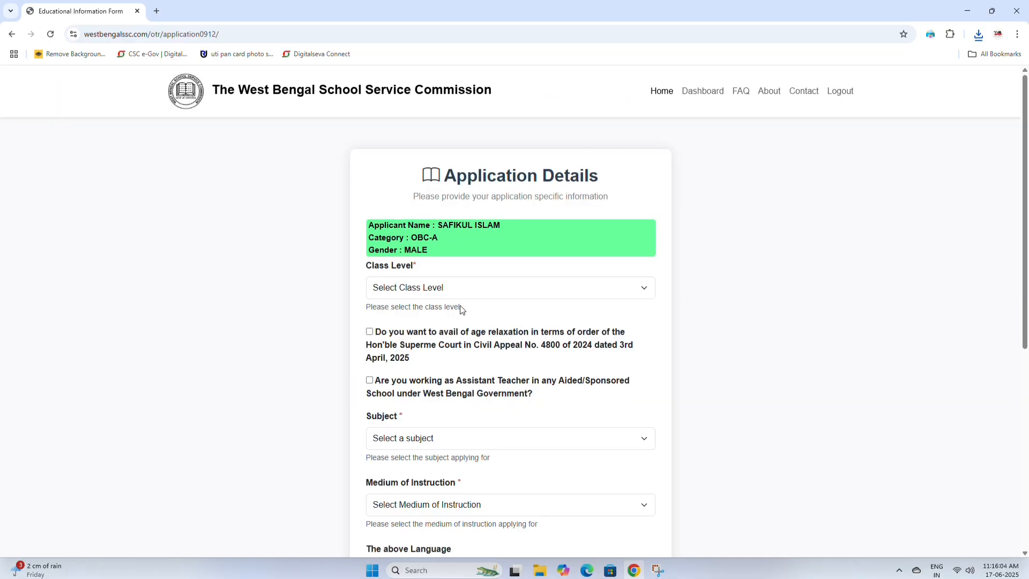
pyautogui.scroll(-3, 460, 304)
pyautogui.scroll(-2, 461, 311)
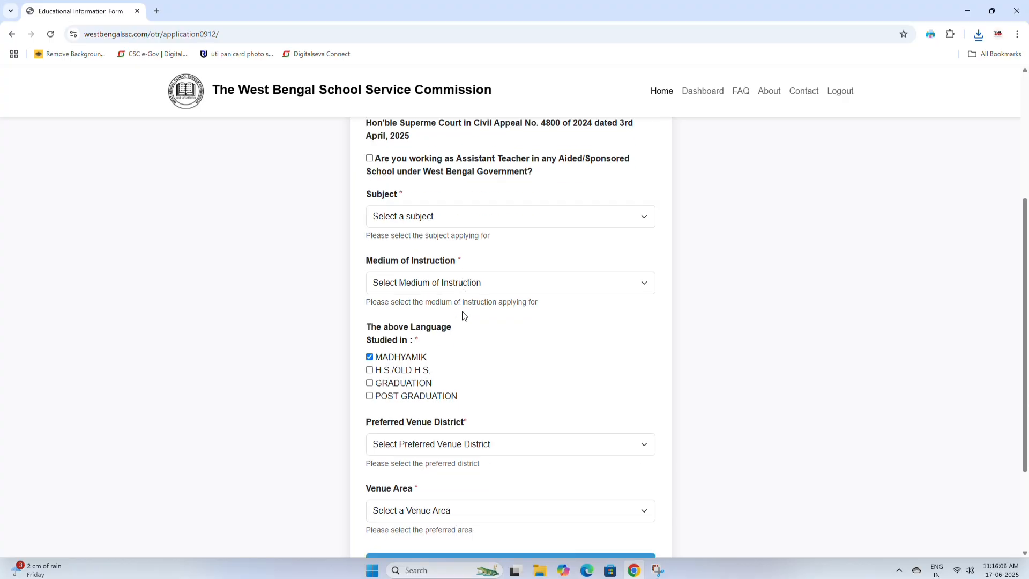
pyautogui.scroll(4, 463, 315)
pyautogui.click(461, 239)
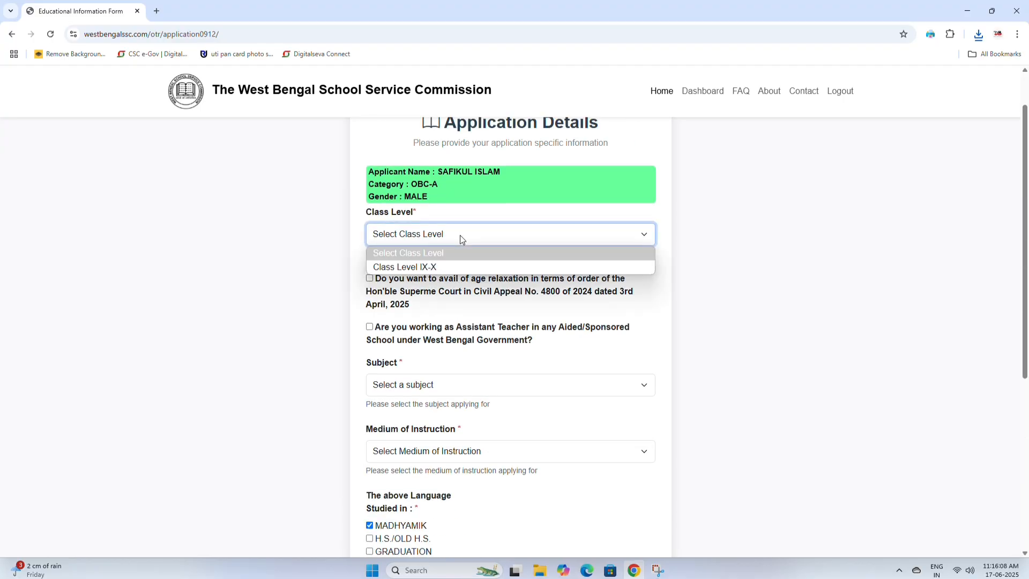
pyautogui.click(433, 268)
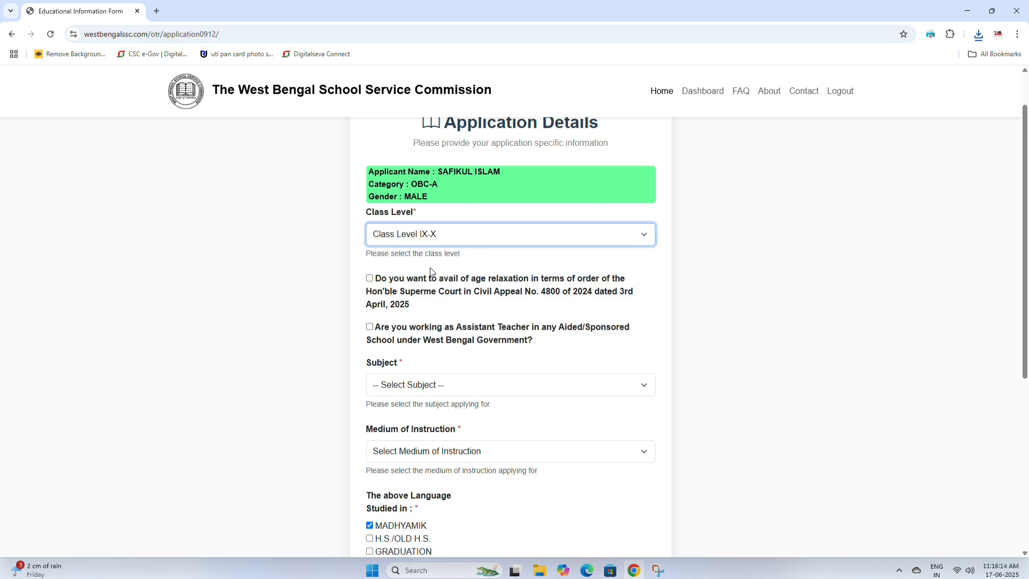
pyautogui.click(454, 230)
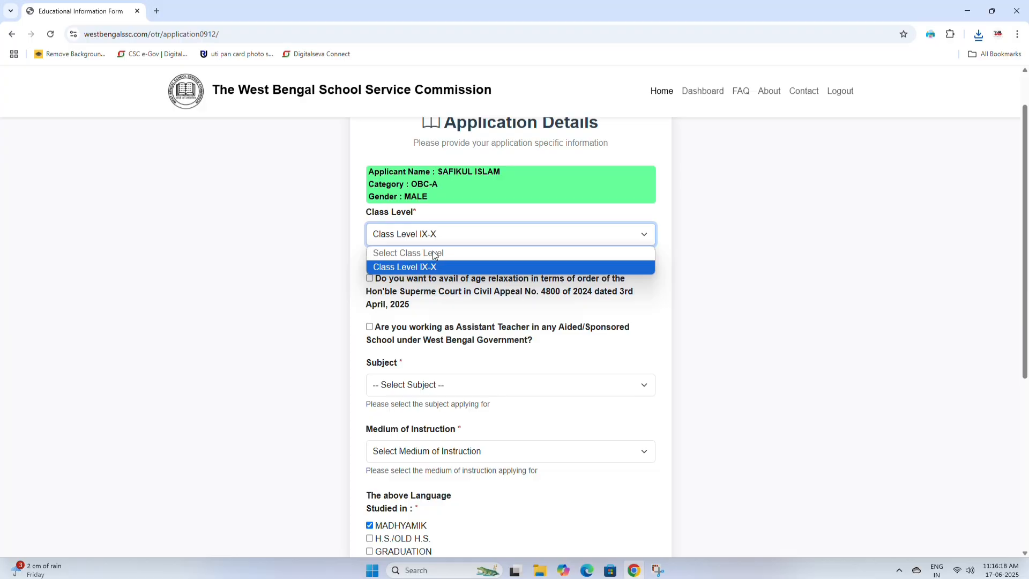
pyautogui.scroll(1, 464, 289)
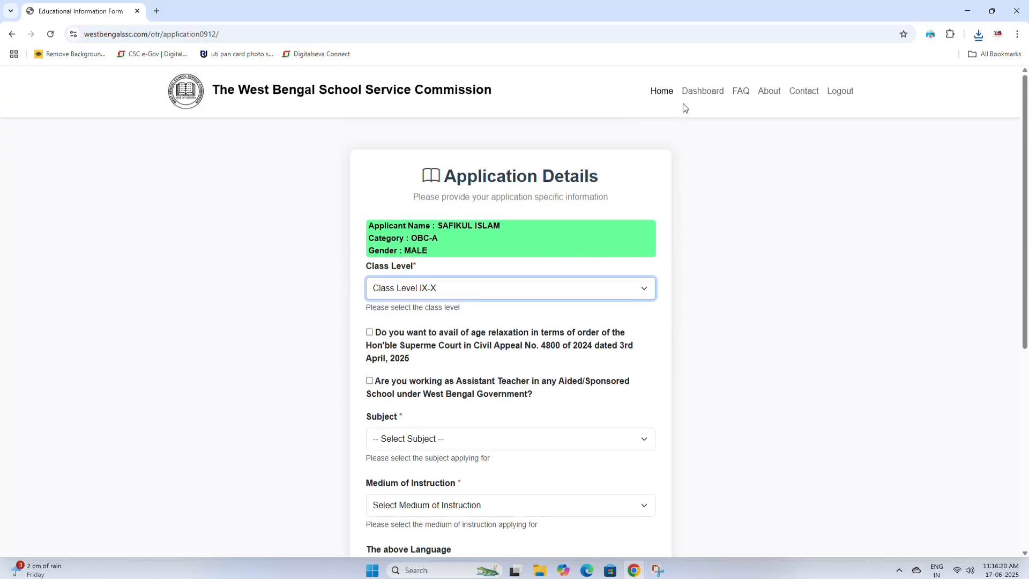
pyautogui.click(703, 94)
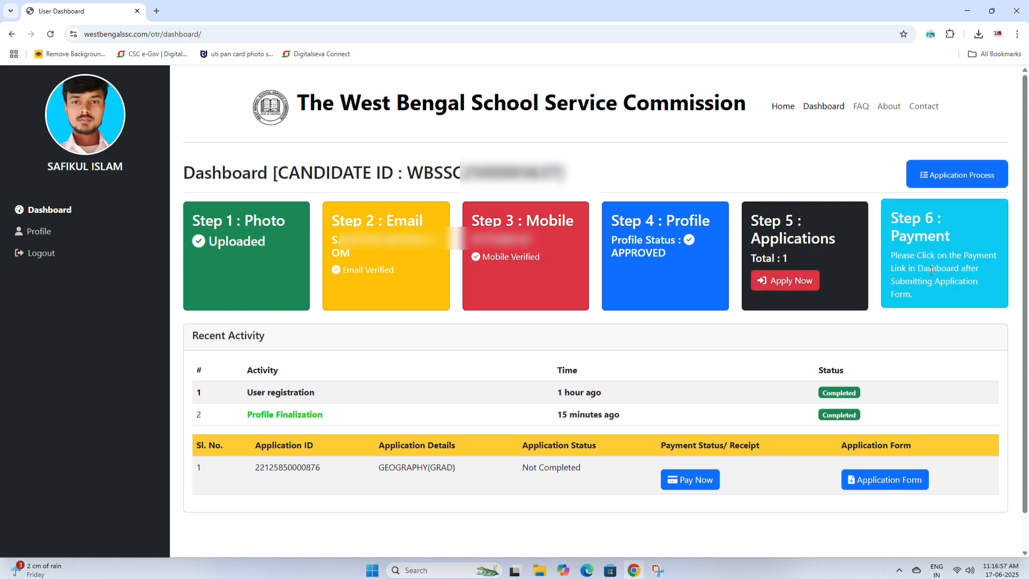
# - Start the Rs 500 fee payment for the GEOGRAPHY(GRAD) application and proceed to pay by QR with BHIM UPI
pyautogui.click(696, 482)
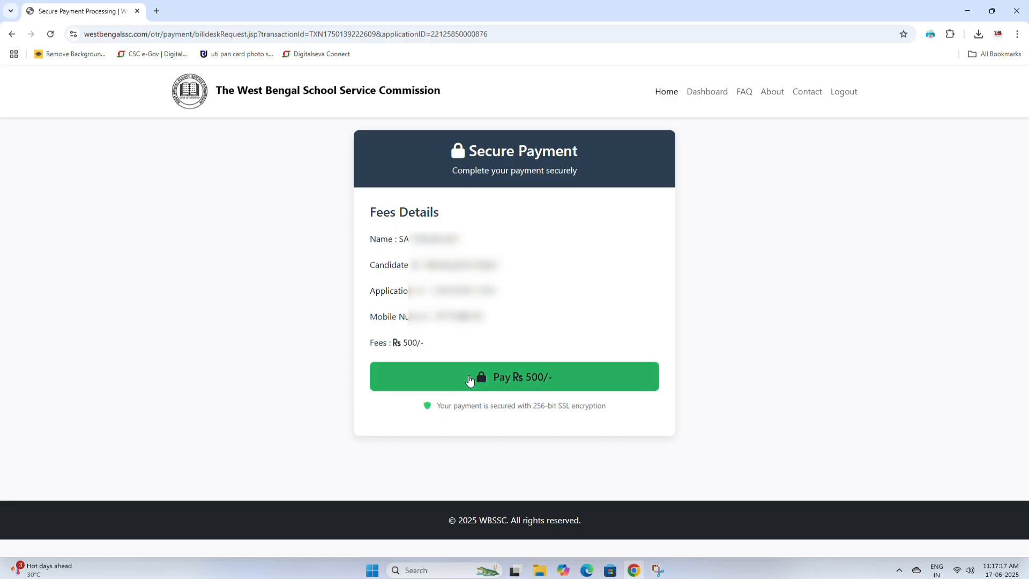
pyautogui.click(515, 385)
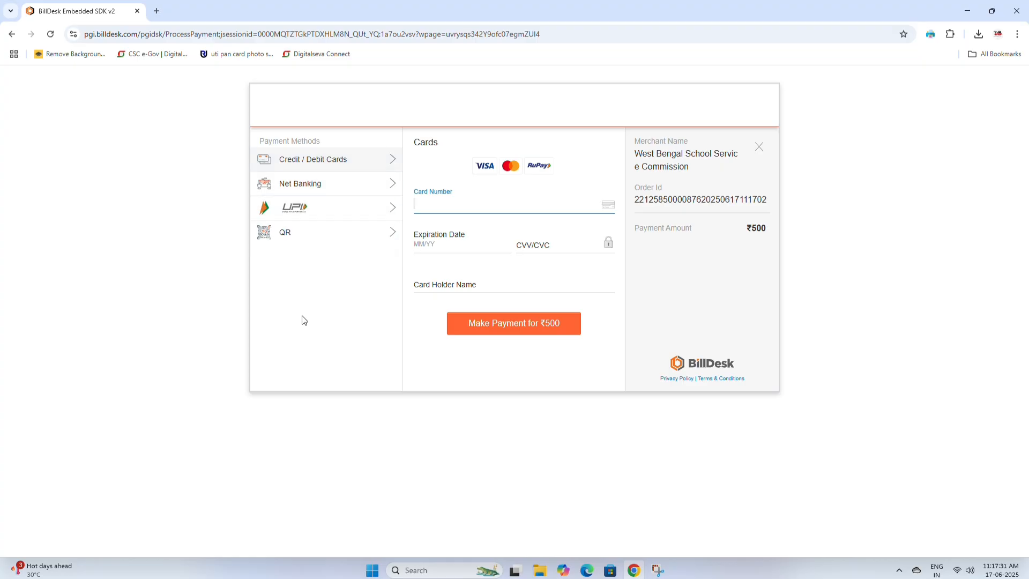
pyautogui.click(309, 237)
pyautogui.click(529, 259)
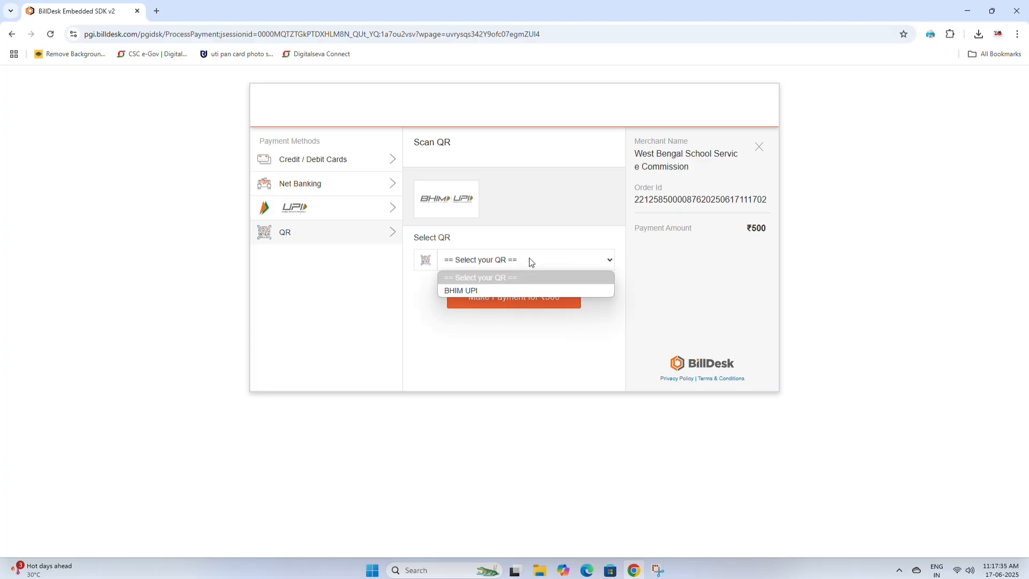
pyautogui.click(479, 289)
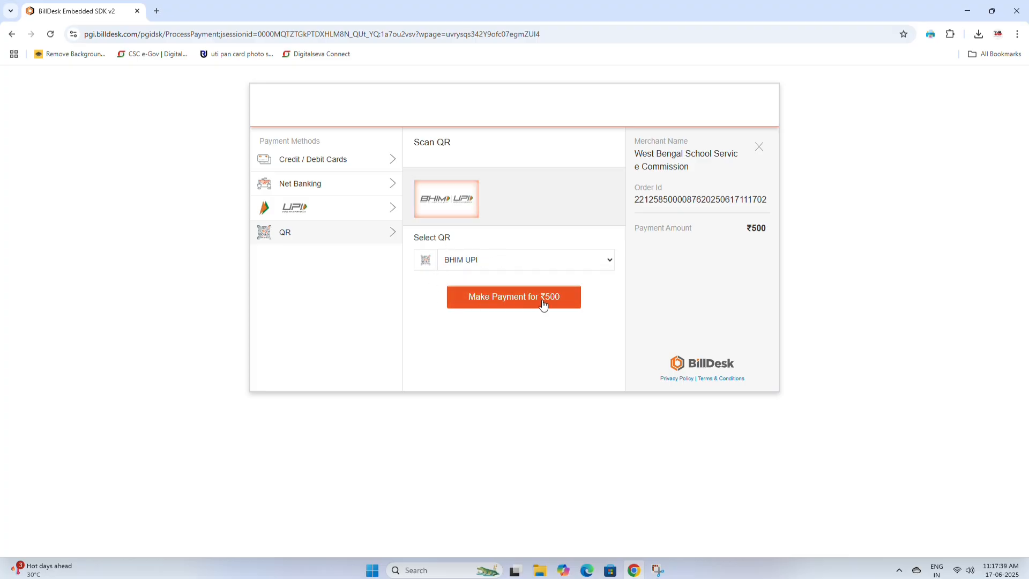
pyautogui.click(510, 302)
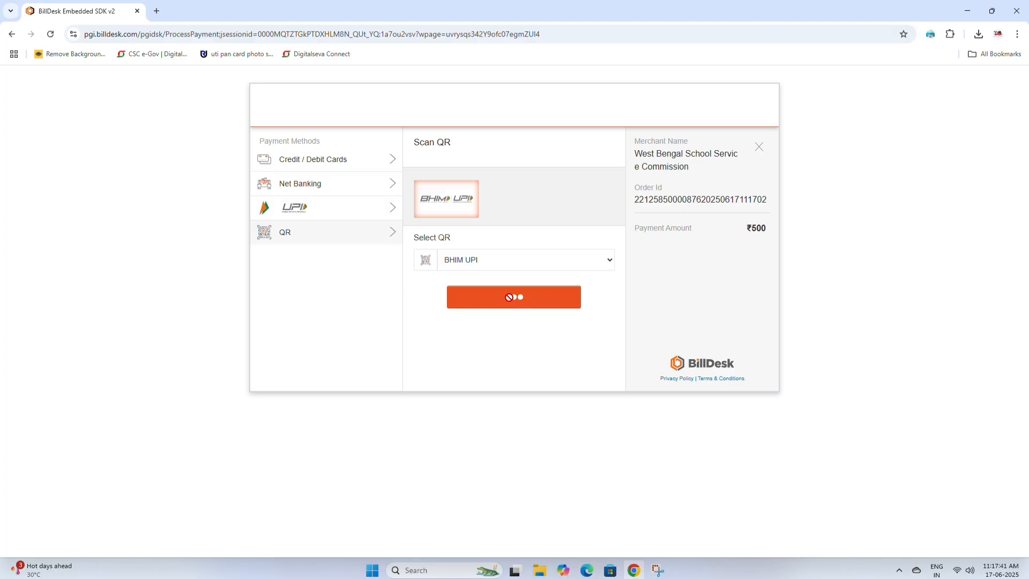